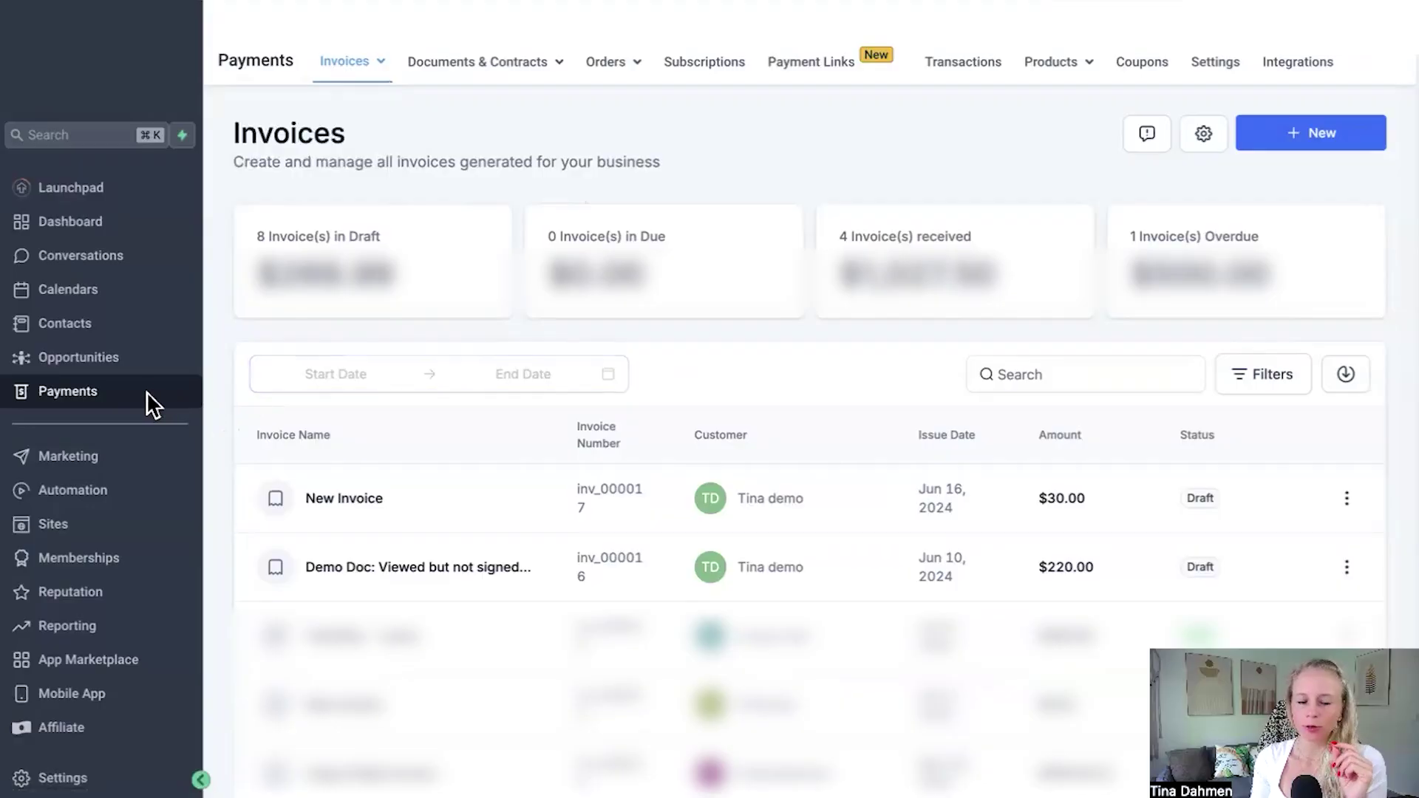
From the Invoices list, open settings and go to Customer Notifications to review the invoice email and SMS templates.
{"action": "left_click", "coordinate": [375, 60]}
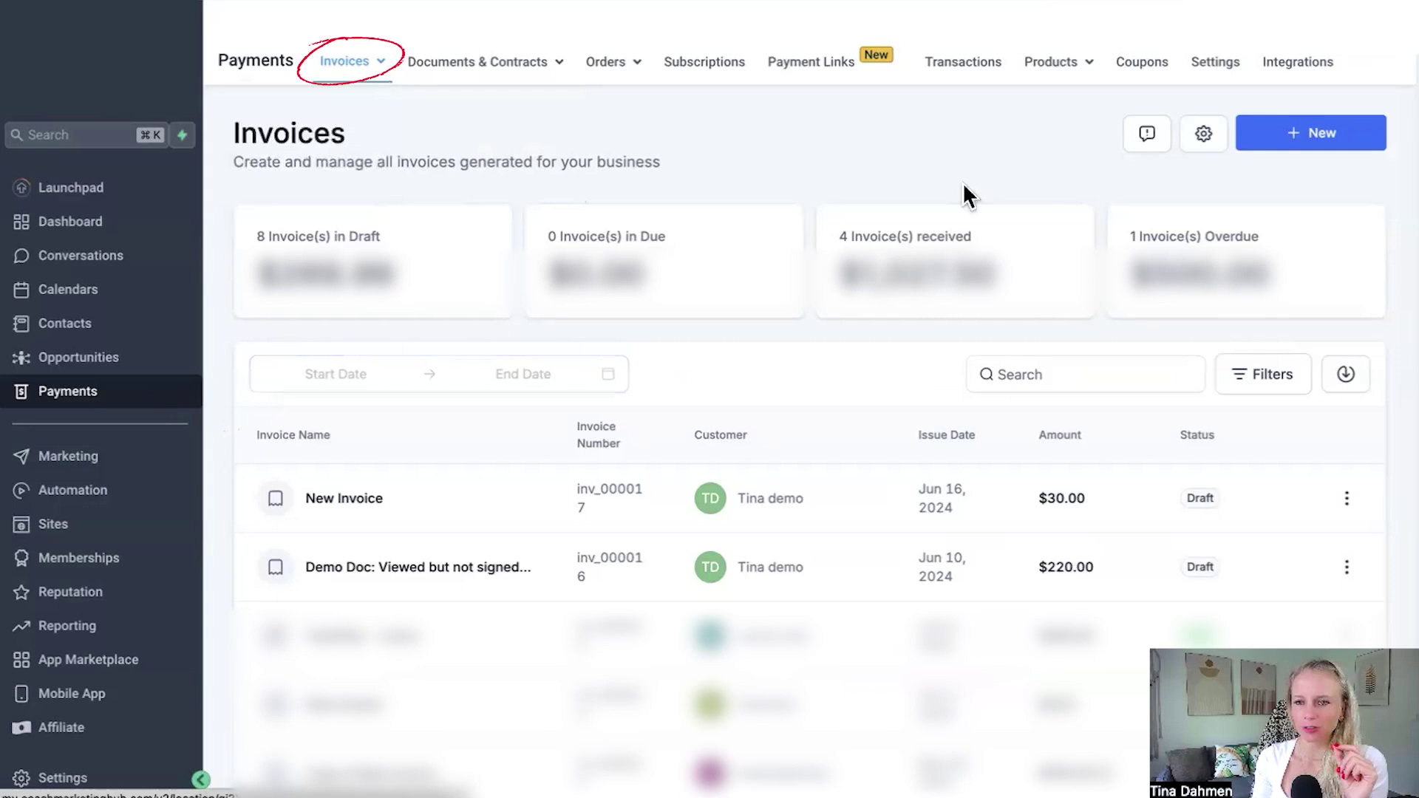
{"action": "left_click", "coordinate": [1203, 138]}
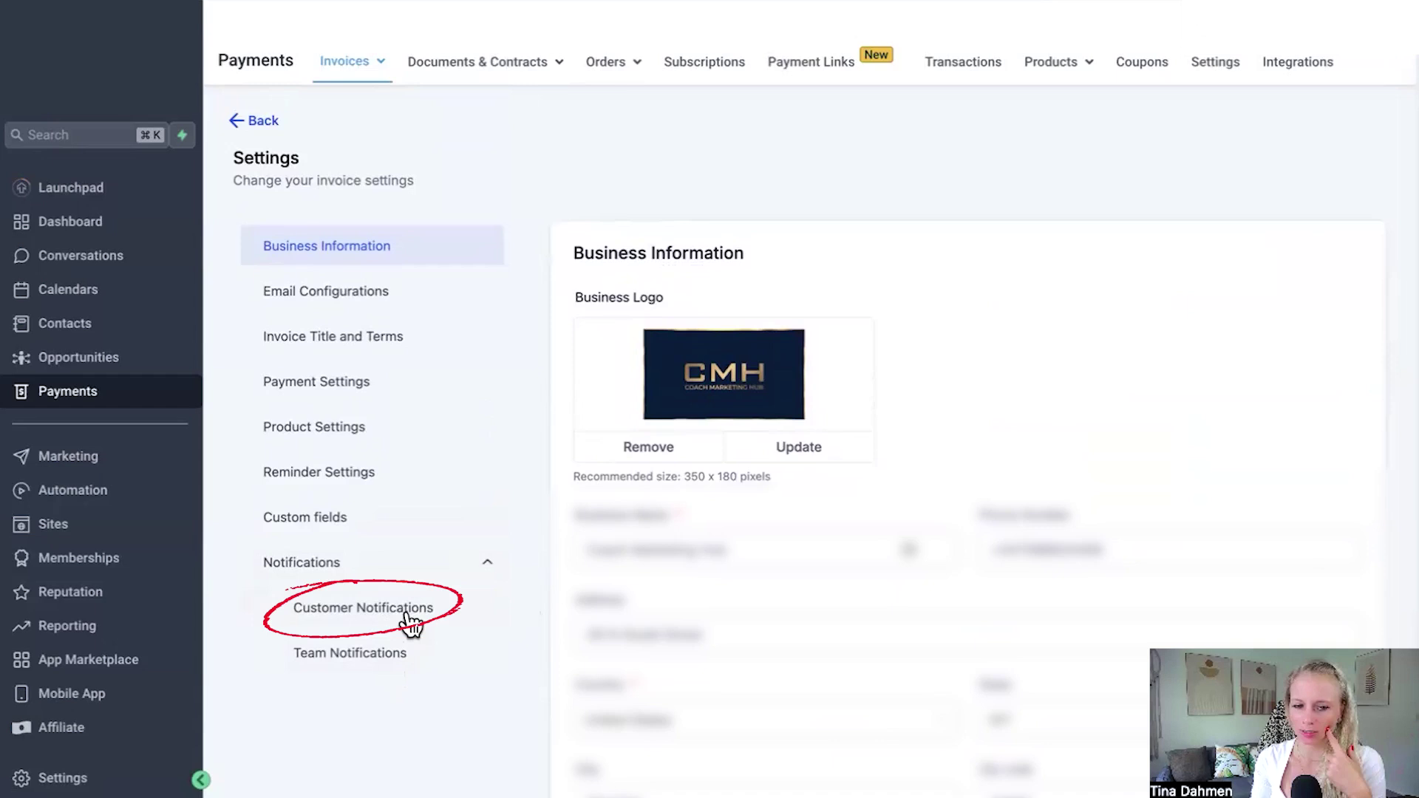
{"action": "left_click", "coordinate": [411, 625]}
{"action": "left_click_drag", "start_coordinate": [575, 253], "coordinate": [665, 253]}
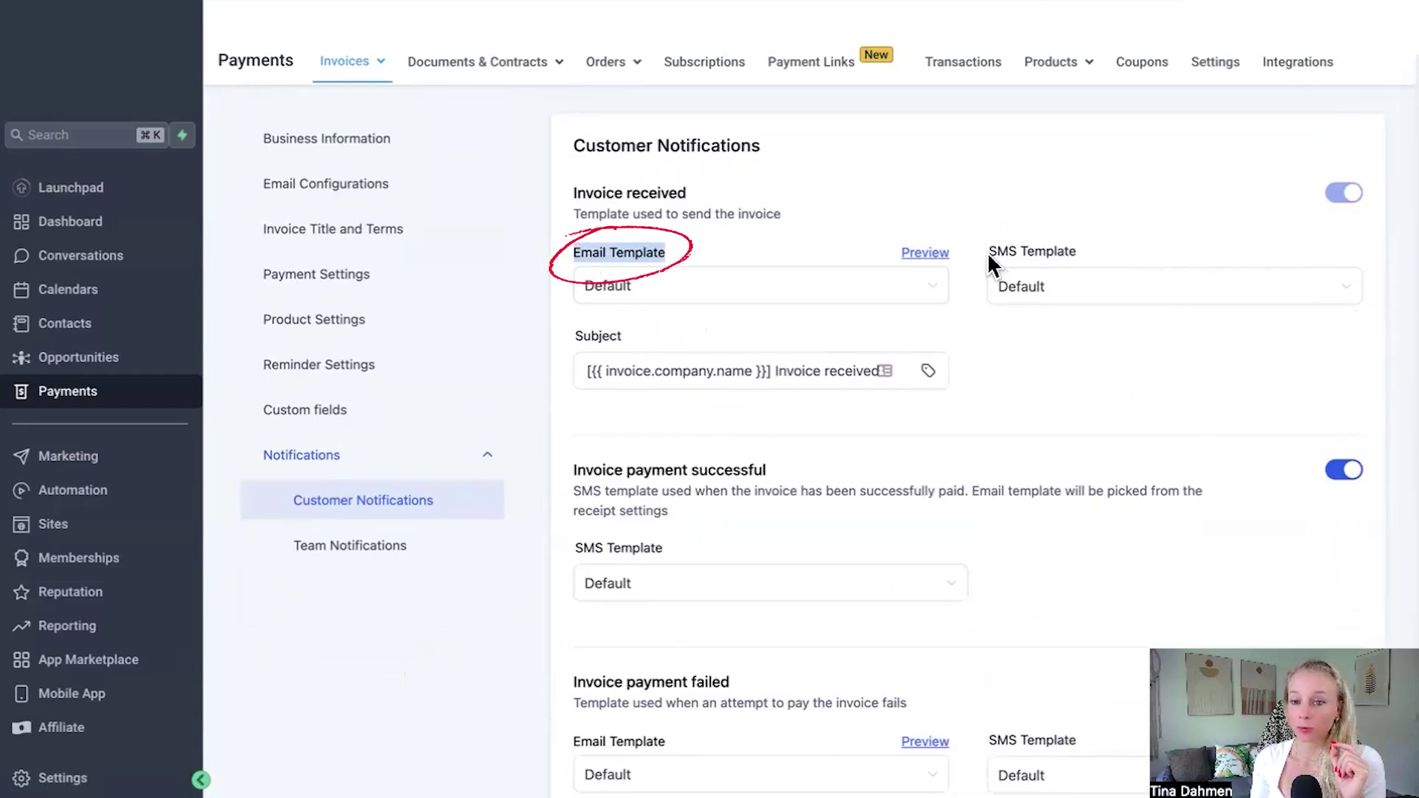
{"action": "left_click_drag", "start_coordinate": [990, 255], "coordinate": [1077, 259]}
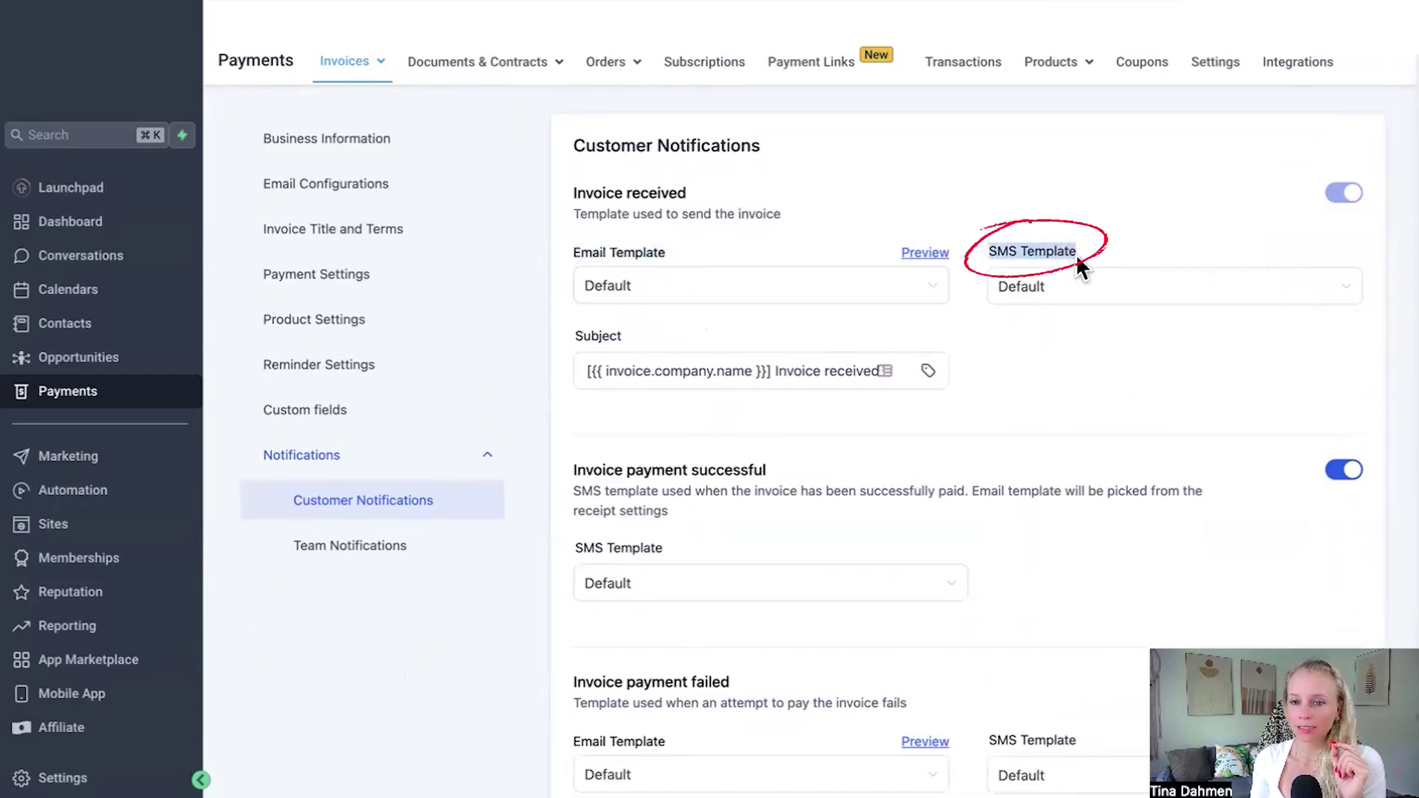
Open the Invoice received email template and add an image block at the top.
{"action": "left_click", "coordinate": [923, 255]}
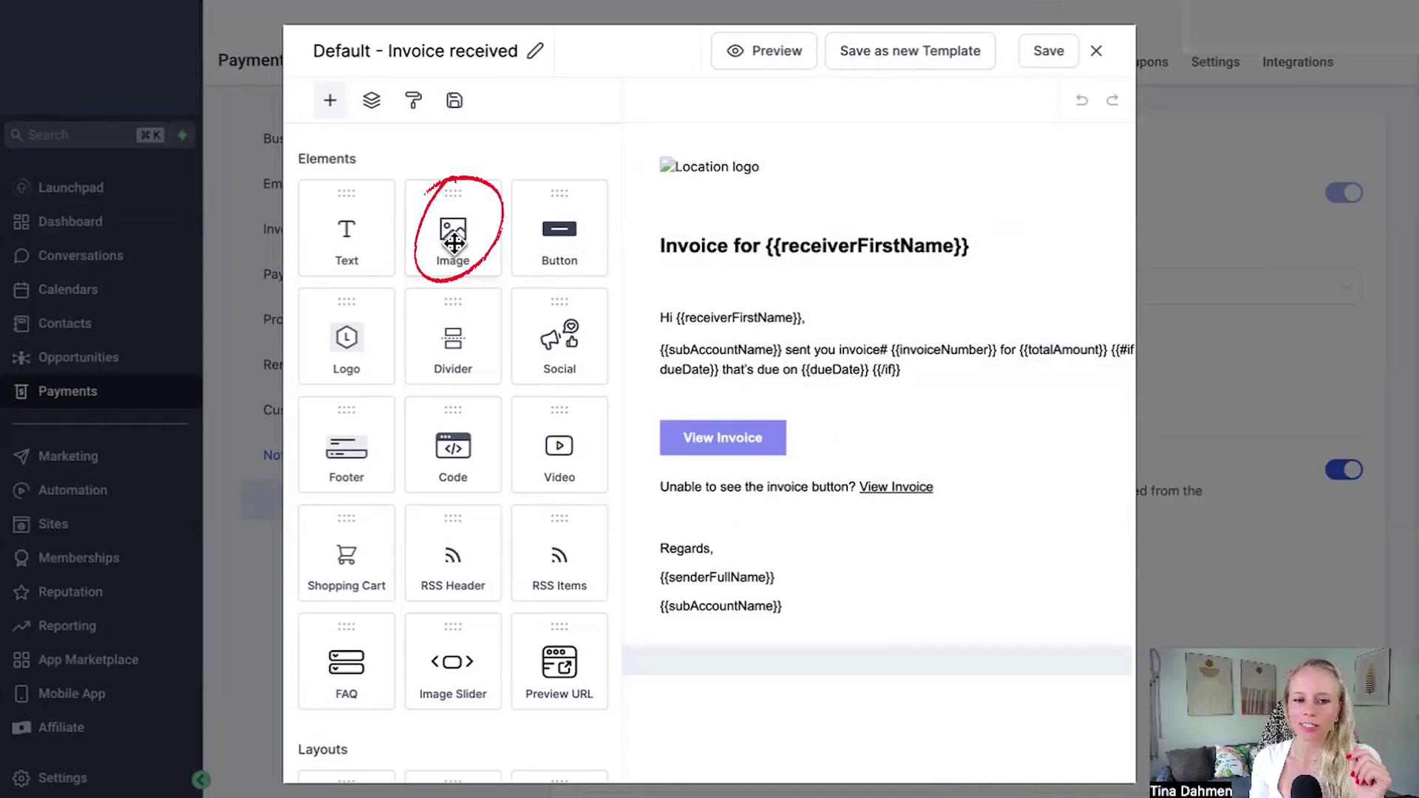
{"action": "left_click_drag", "start_coordinate": [454, 242], "coordinate": [801, 210]}
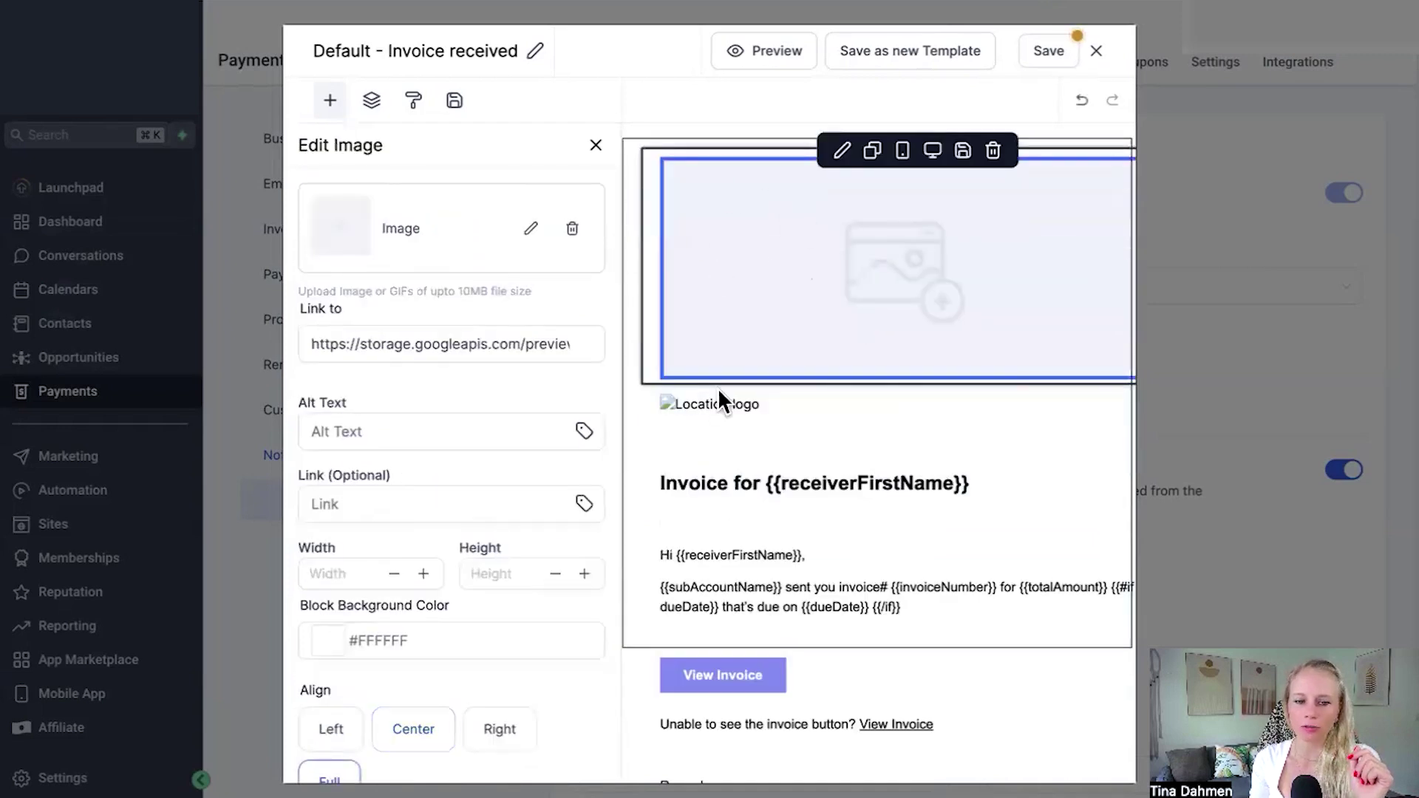
{"action": "scroll", "coordinate": [721, 403], "scroll_direction": "down", "scroll_amount": 2}
Make the View Invoice button background purple (#9C27B0) and add social icons above Regards.
{"action": "left_click", "coordinate": [706, 569]}
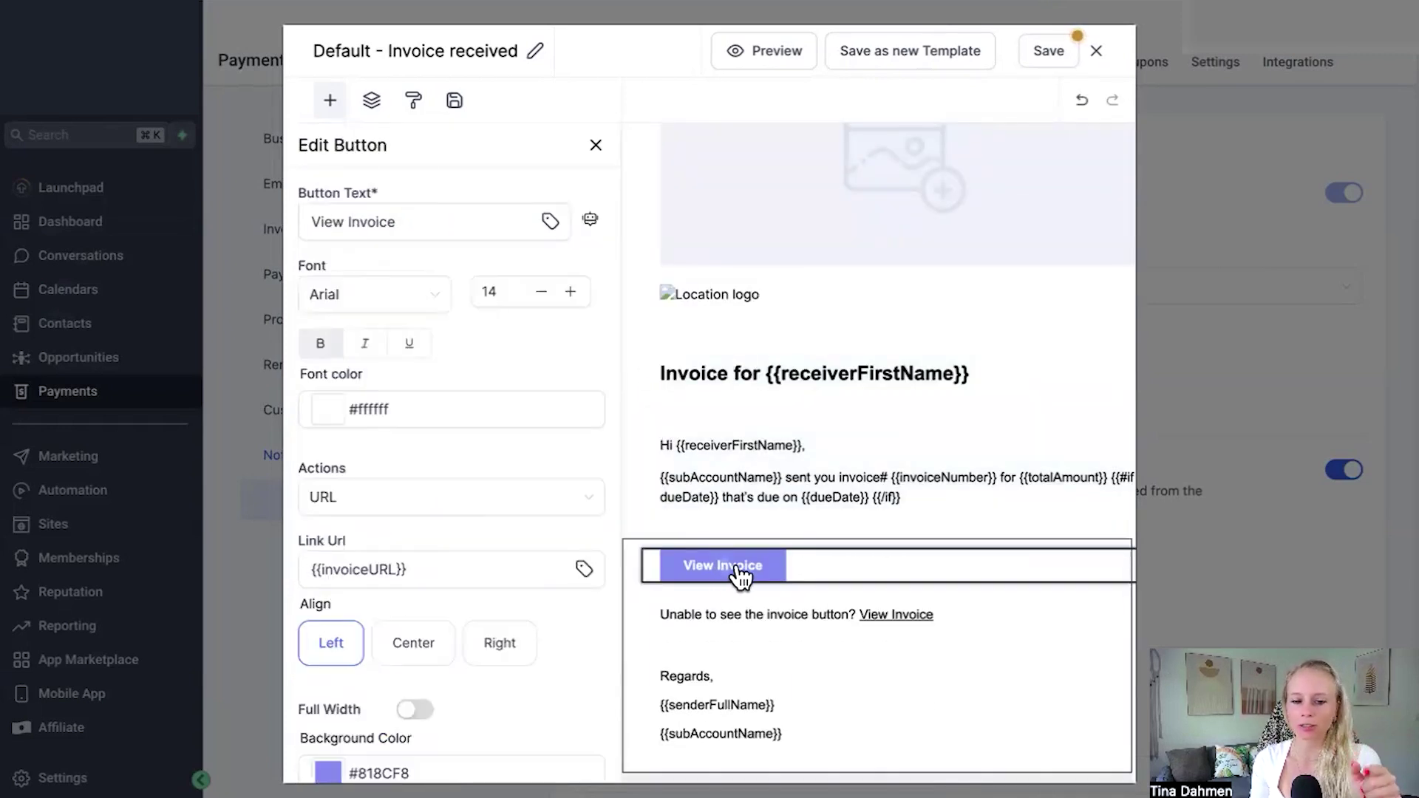
{"action": "left_click", "coordinate": [704, 571]}
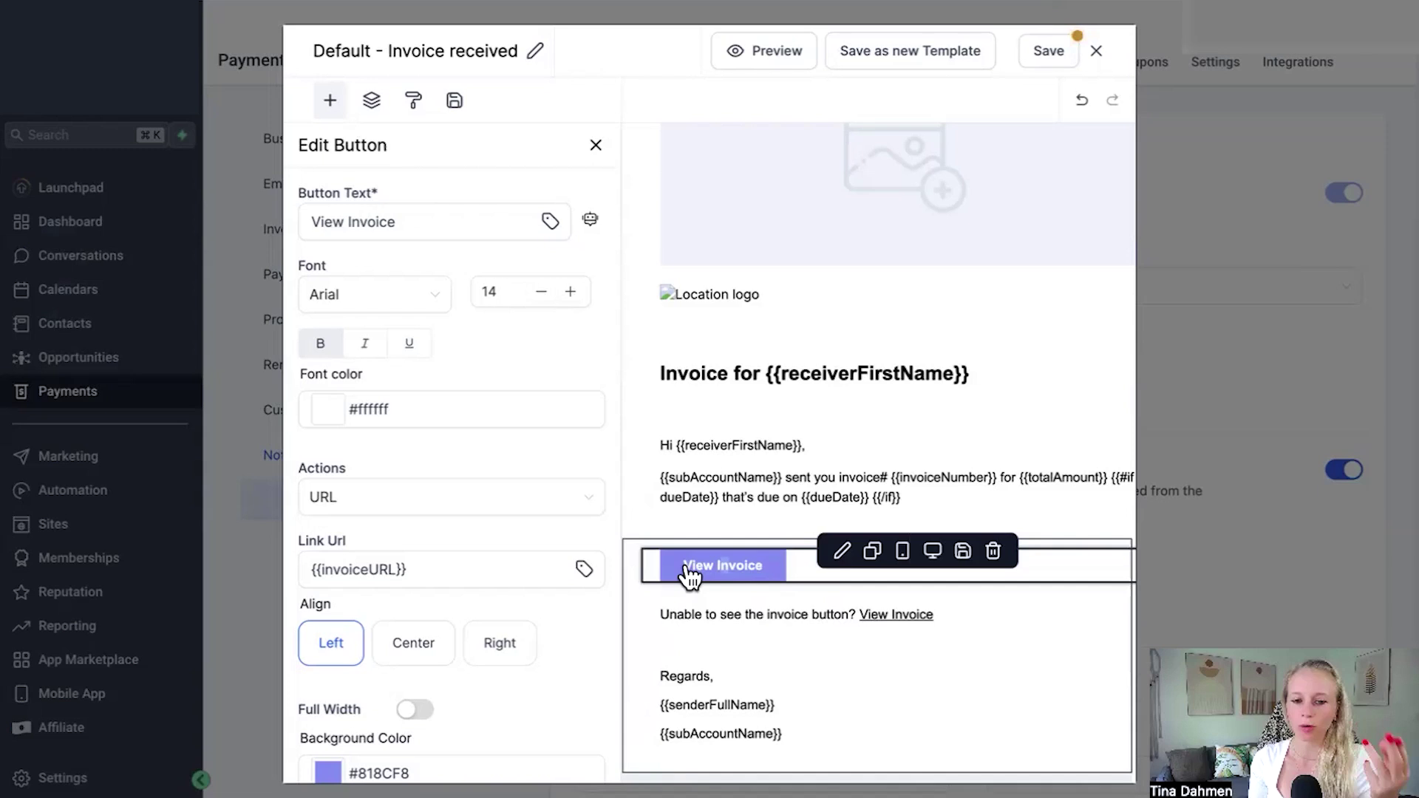
{"action": "key", "text": "Escape"}
{"action": "left_click", "coordinate": [730, 578]}
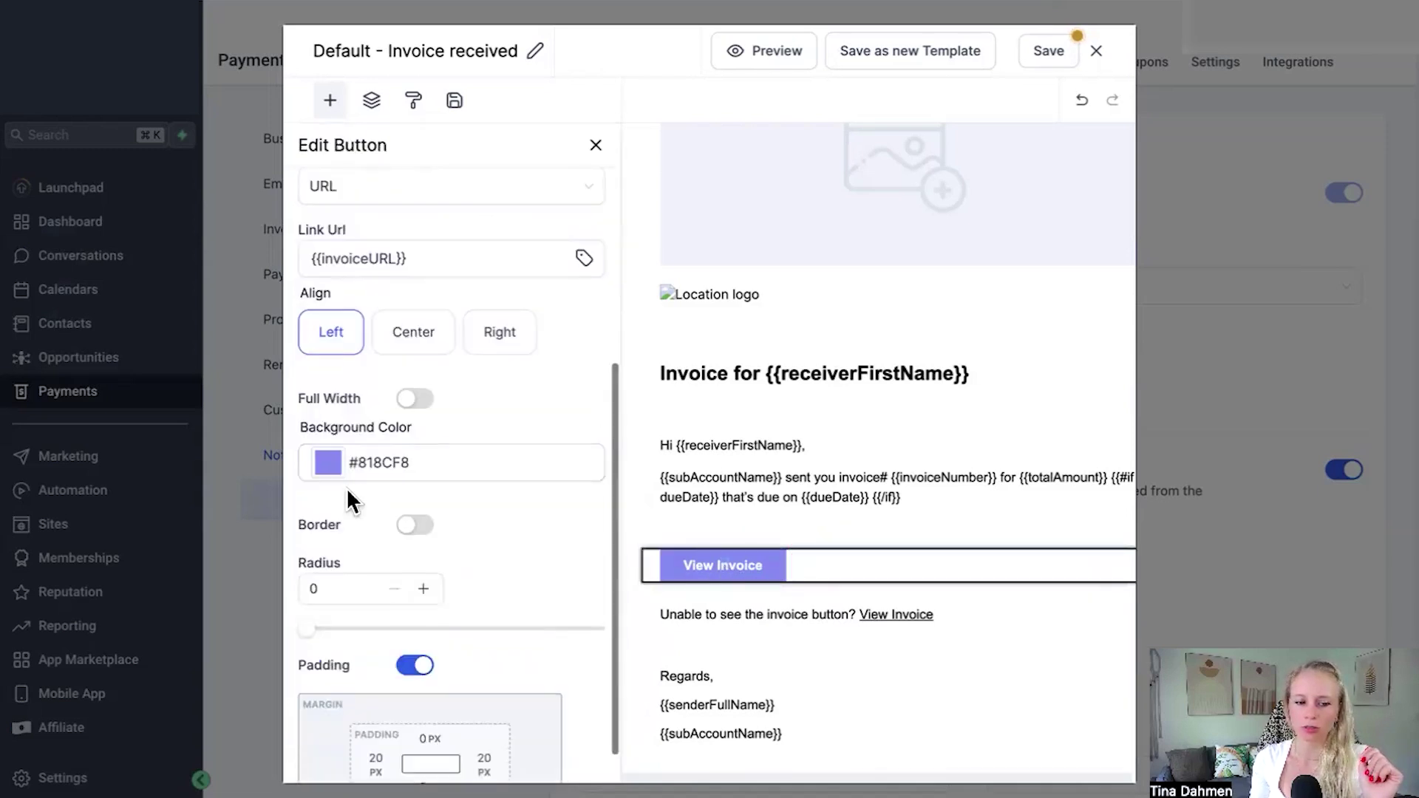
{"action": "left_click", "coordinate": [329, 464]}
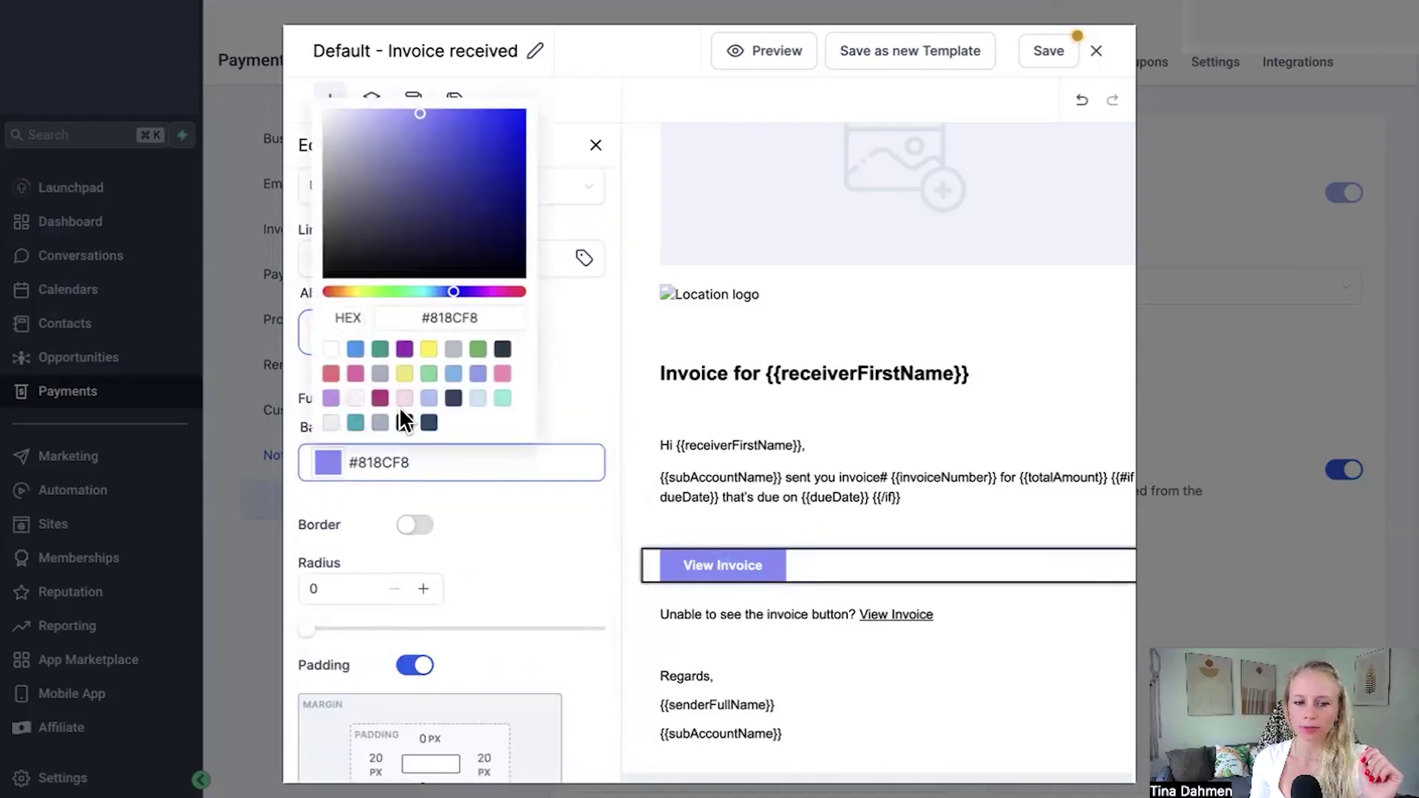
{"action": "left_click", "coordinate": [402, 352]}
{"action": "key", "text": "Escape"}
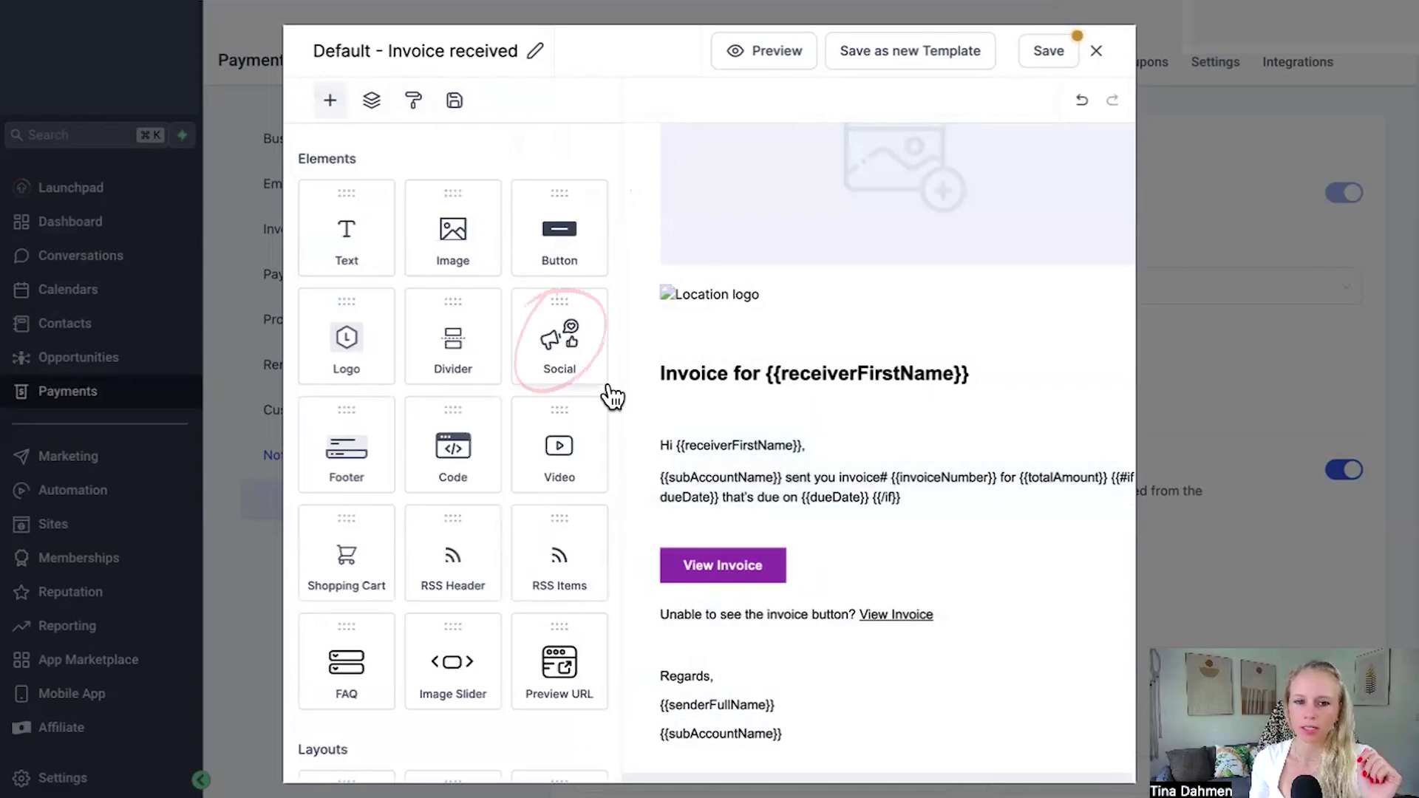
{"action": "left_click_drag", "start_coordinate": [558, 331], "coordinate": [757, 645]}
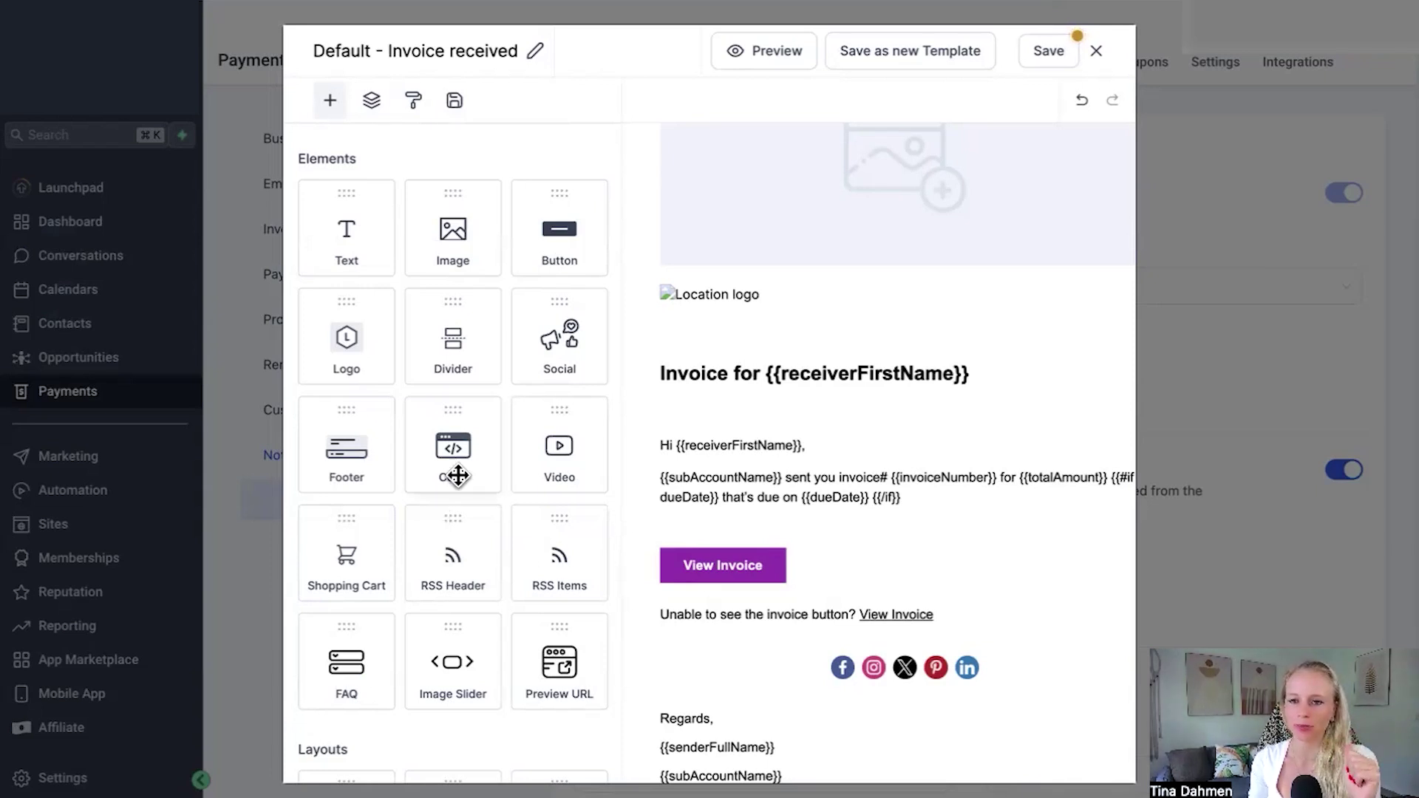
Rename the copy to 'Your Company Name - Invoice received', save it as a new template, and exit the editor.
{"action": "left_click", "coordinate": [901, 66]}
{"action": "left_click_drag", "start_coordinate": [540, 399], "coordinate": [478, 397]}
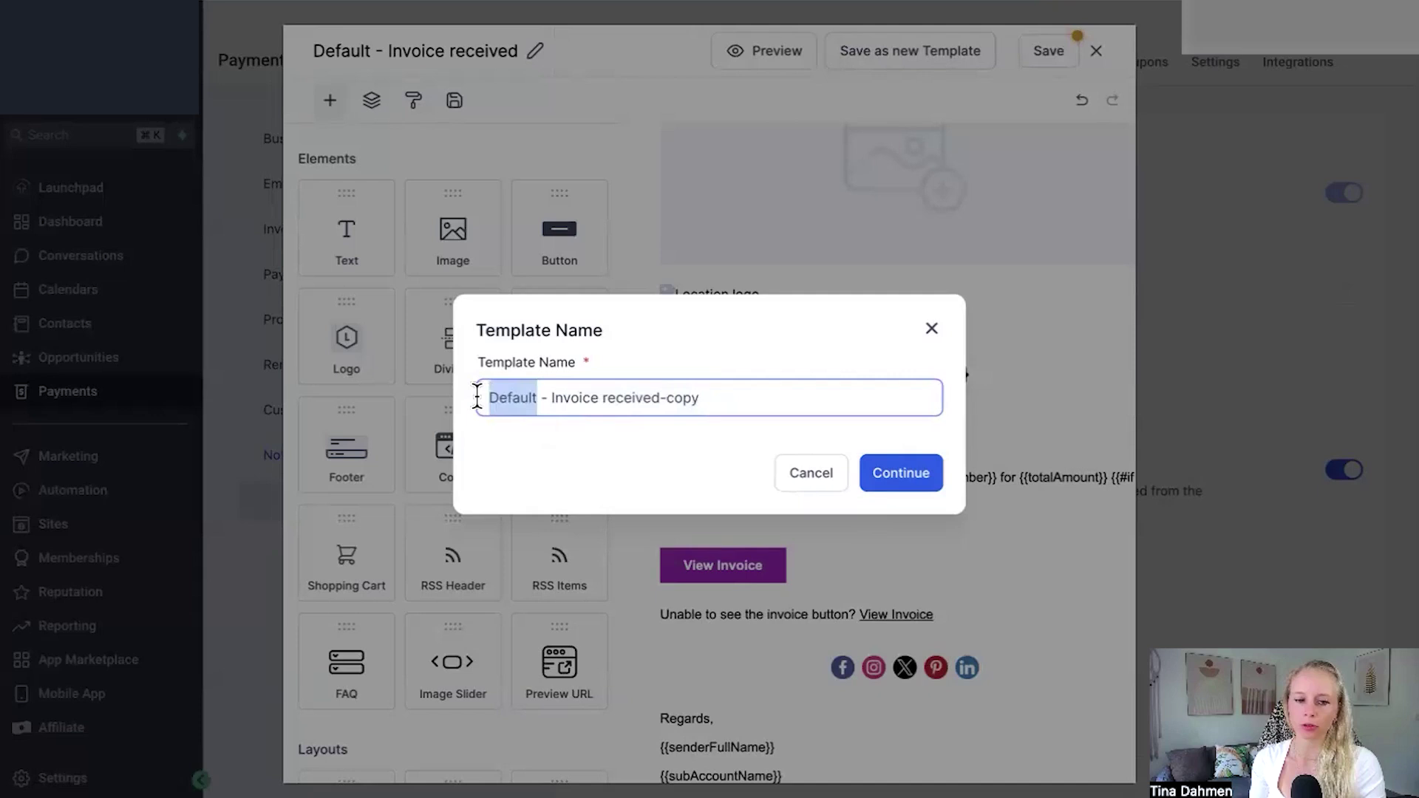
{"action": "type", "text": "Your Company Name"}
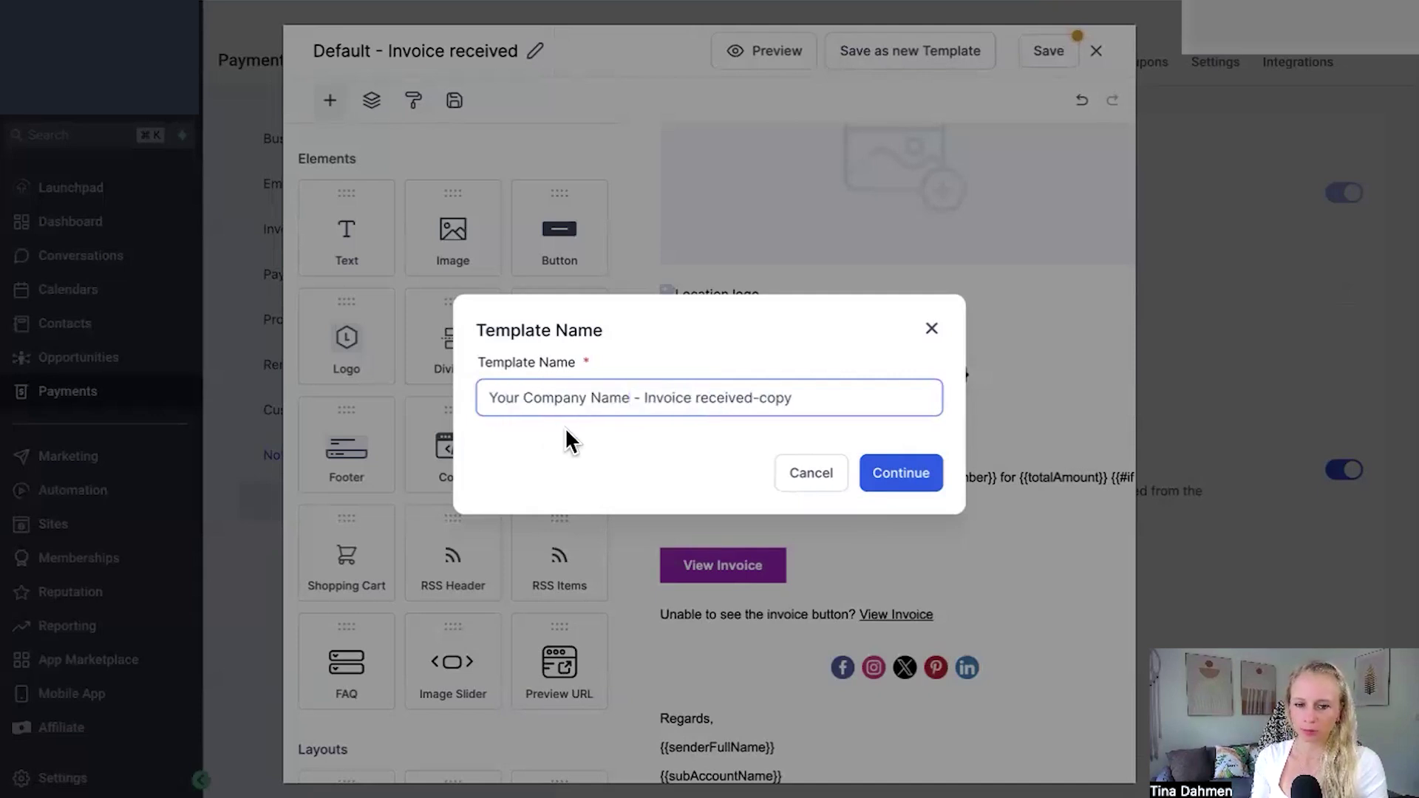
{"action": "left_click_drag", "start_coordinate": [643, 399], "coordinate": [799, 399]}
{"action": "key", "text": "BackSpace"}
{"action": "left_click", "coordinate": [901, 473]}
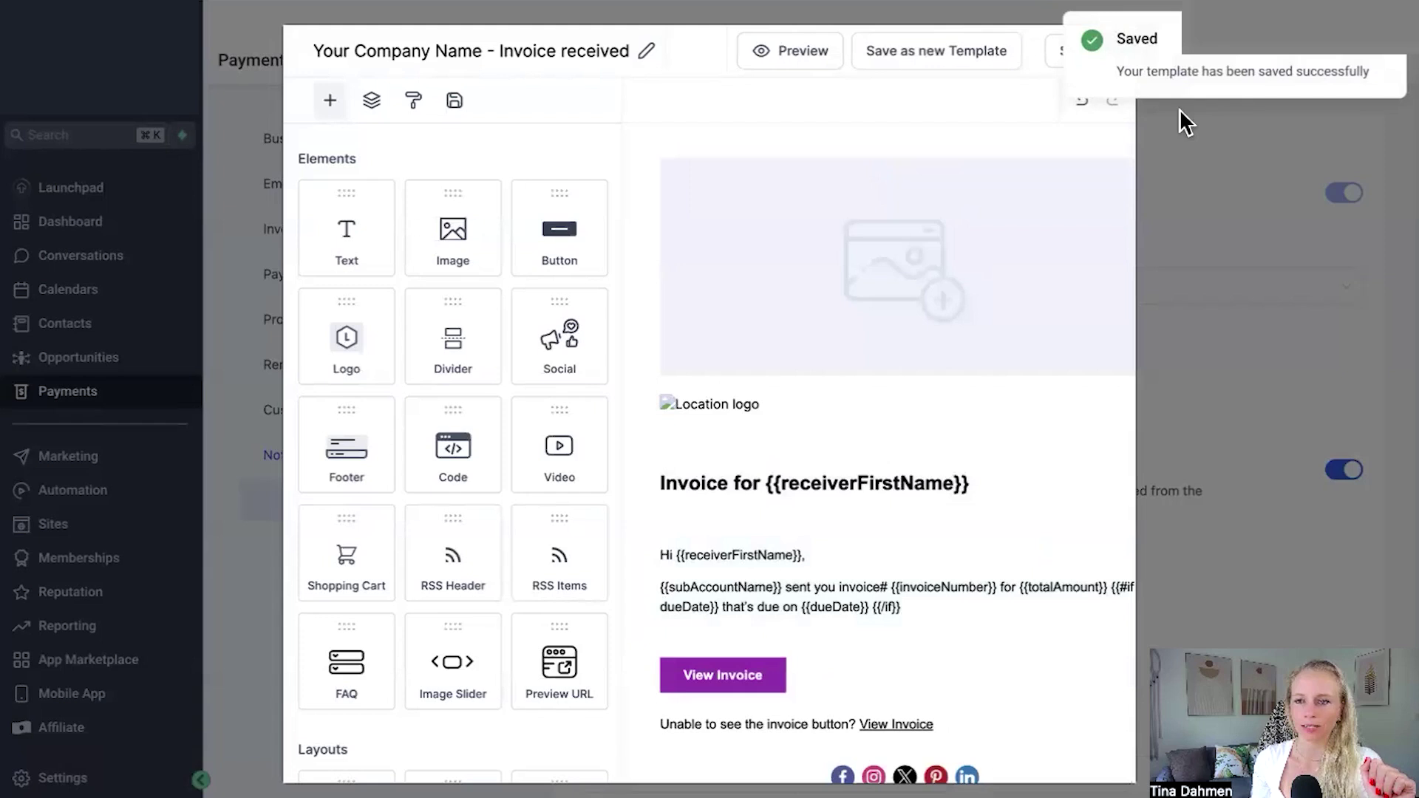
{"action": "left_click", "coordinate": [1088, 52]}
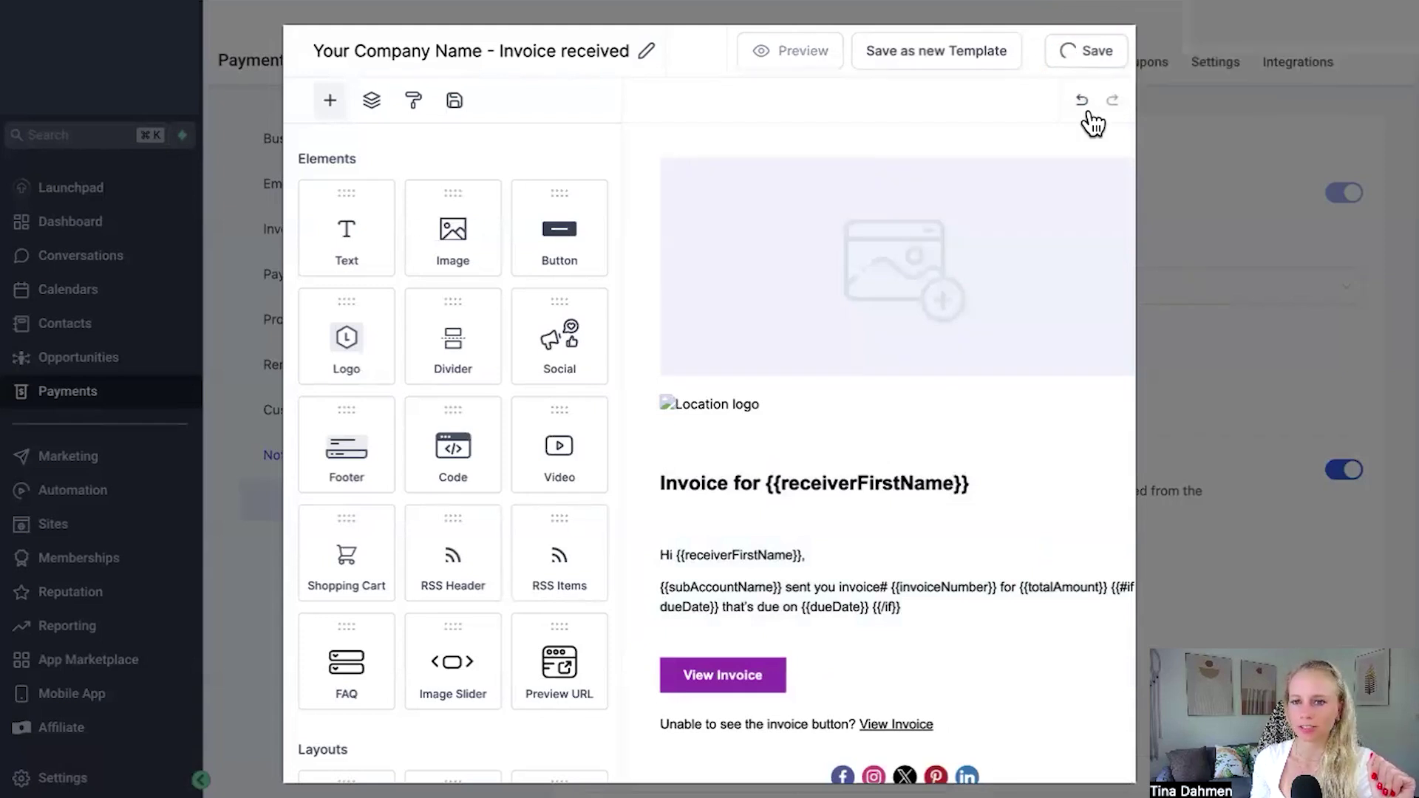
{"action": "left_click", "coordinate": [1122, 53]}
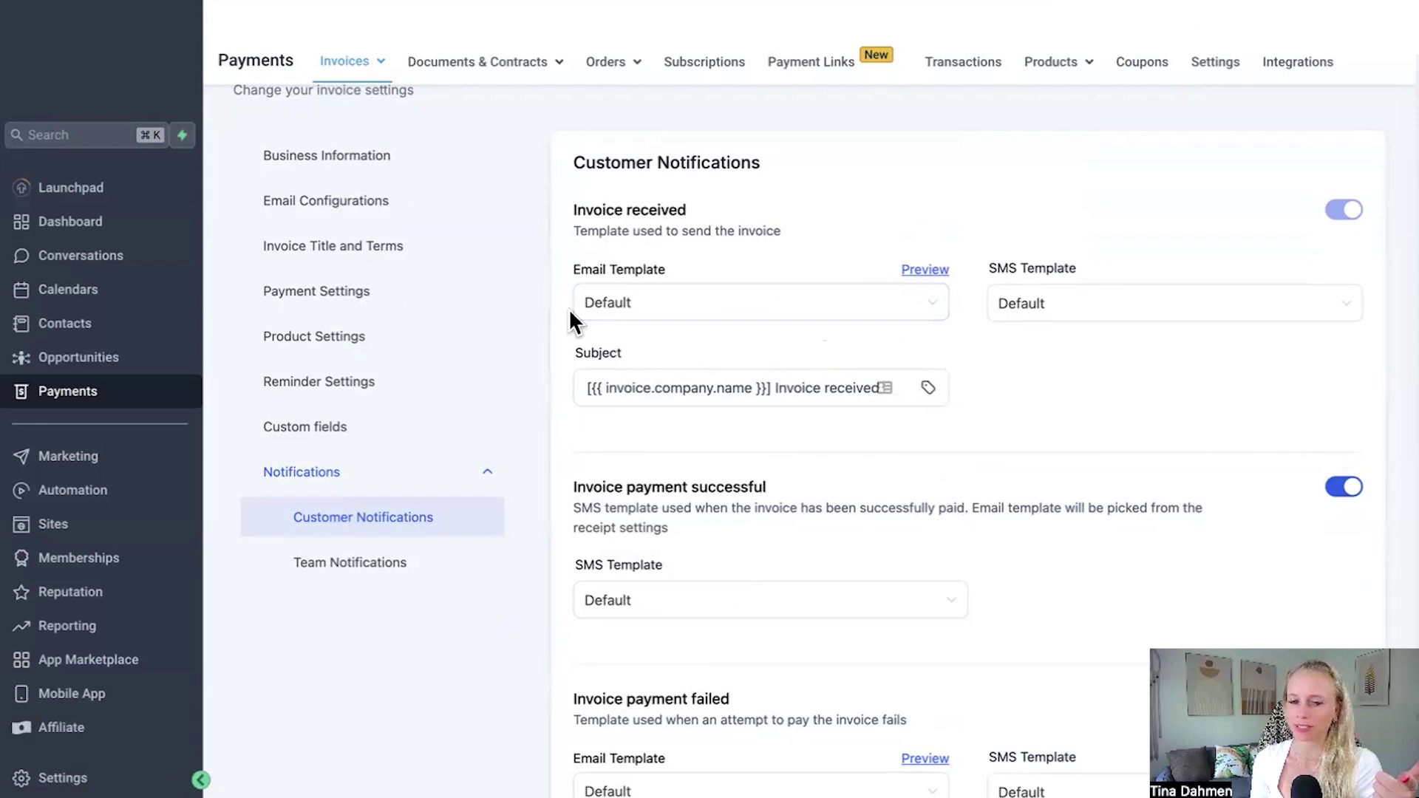
Set the Invoice received email template to 'Your Company Name - Invoice received'.
{"action": "left_click", "coordinate": [936, 310]}
{"action": "scroll", "coordinate": [855, 428], "scroll_direction": "down", "scroll_amount": 5}
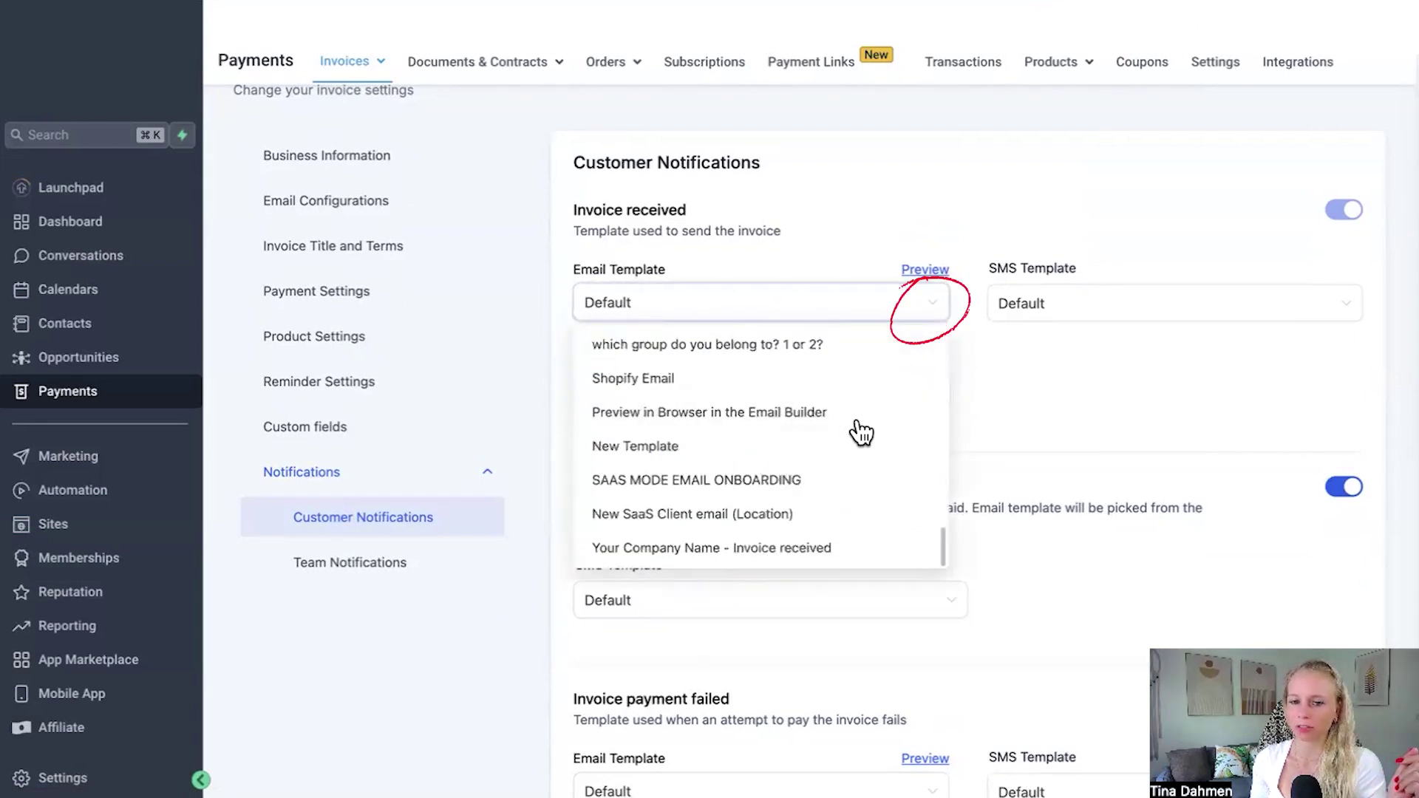
{"action": "left_click", "coordinate": [821, 563]}
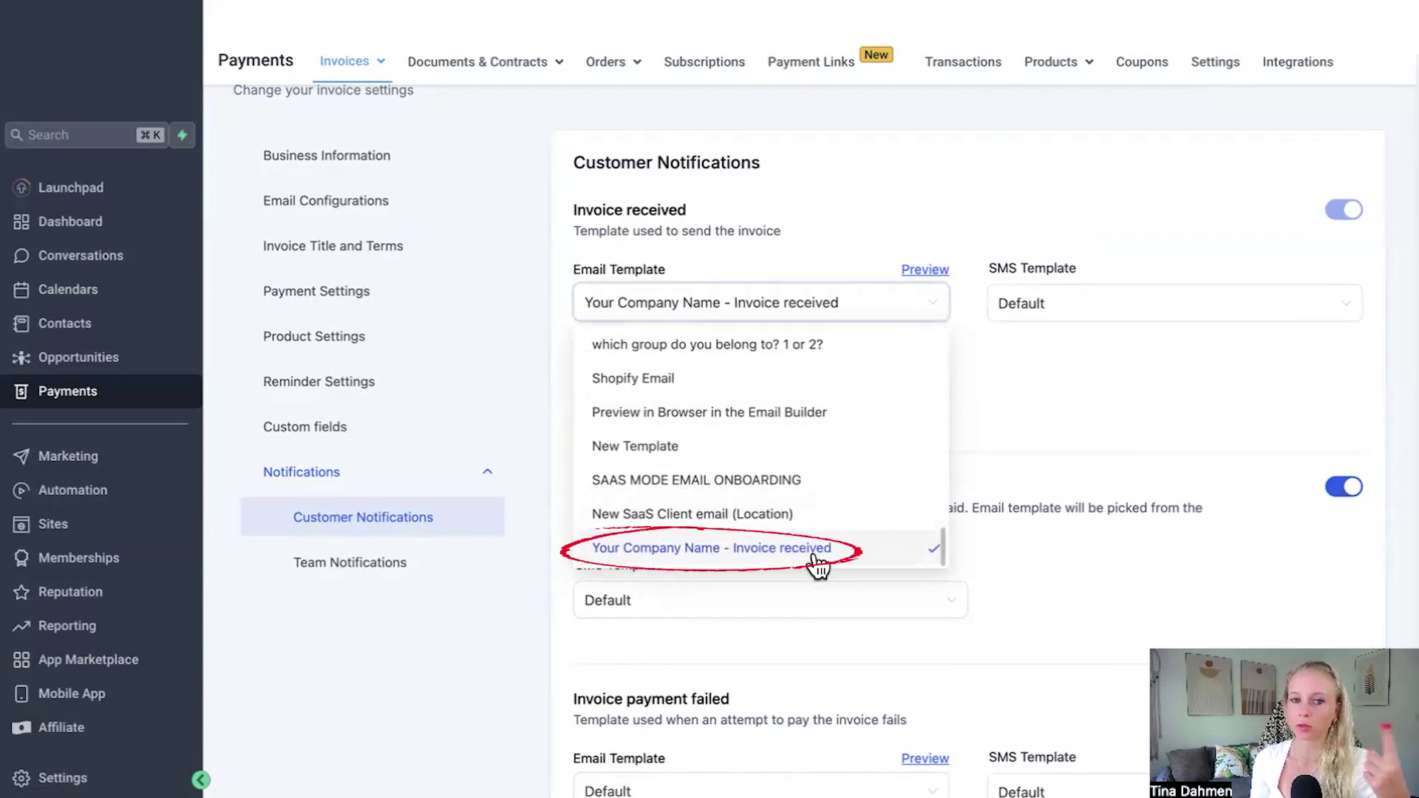
{"action": "left_click_drag", "start_coordinate": [686, 211], "coordinate": [617, 210]}
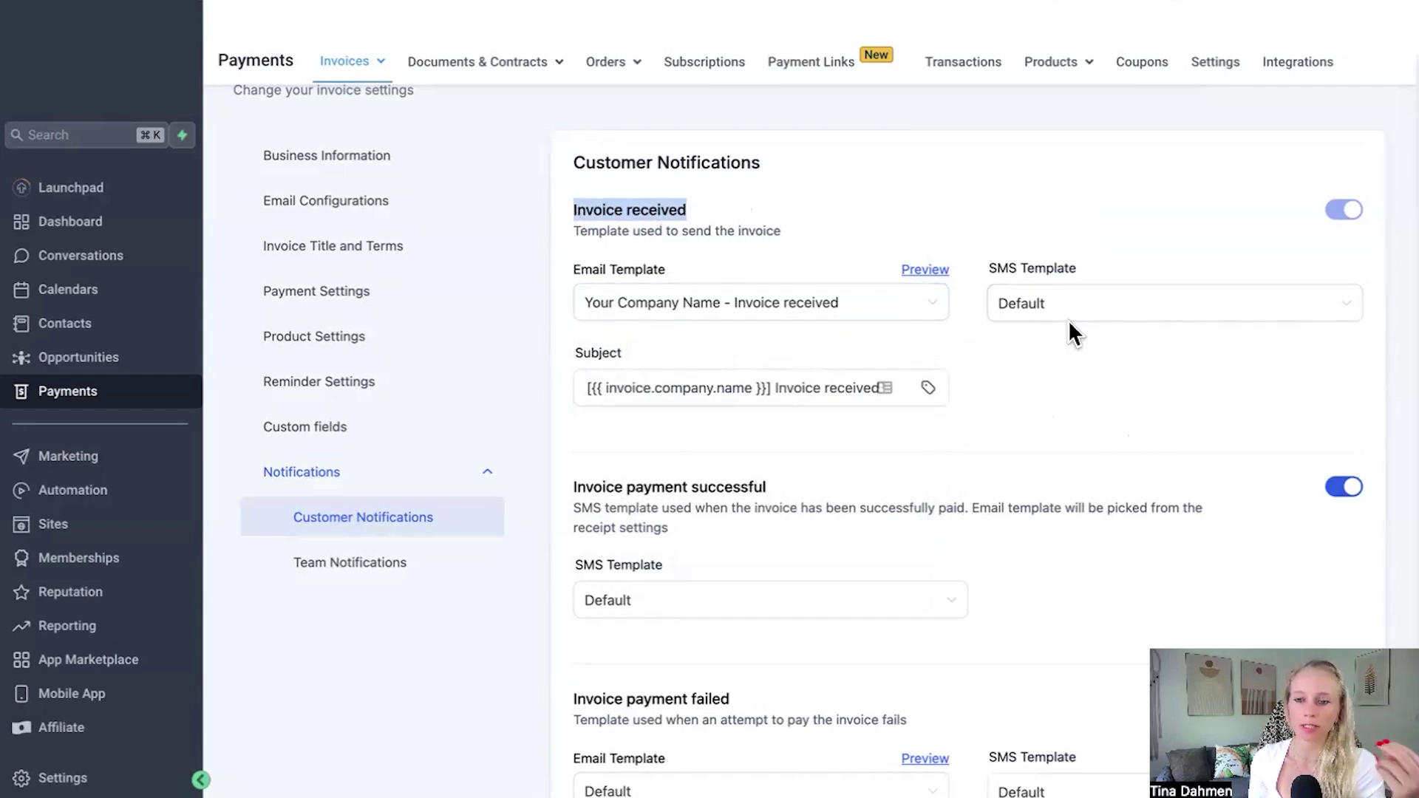
Keep the Invoice received SMS template on Default.
{"action": "left_click", "coordinate": [1350, 316]}
{"action": "scroll", "coordinate": [1255, 384], "scroll_direction": "down", "scroll_amount": 1}
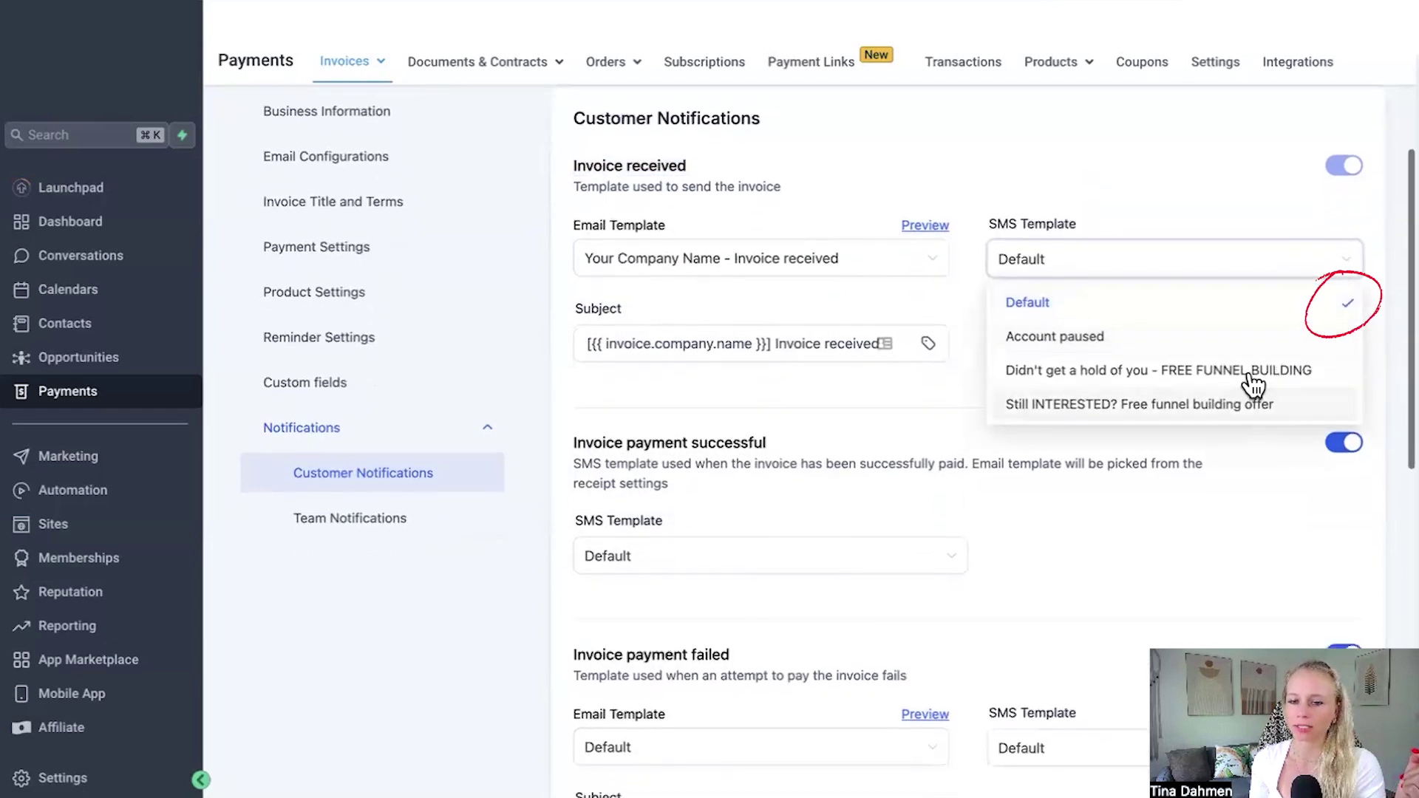
{"action": "left_click", "coordinate": [1194, 185]}
{"action": "scroll", "coordinate": [1121, 326], "scroll_direction": "up", "scroll_amount": 2}
{"action": "left_click_drag", "start_coordinate": [1095, 318], "coordinate": [1018, 320]}
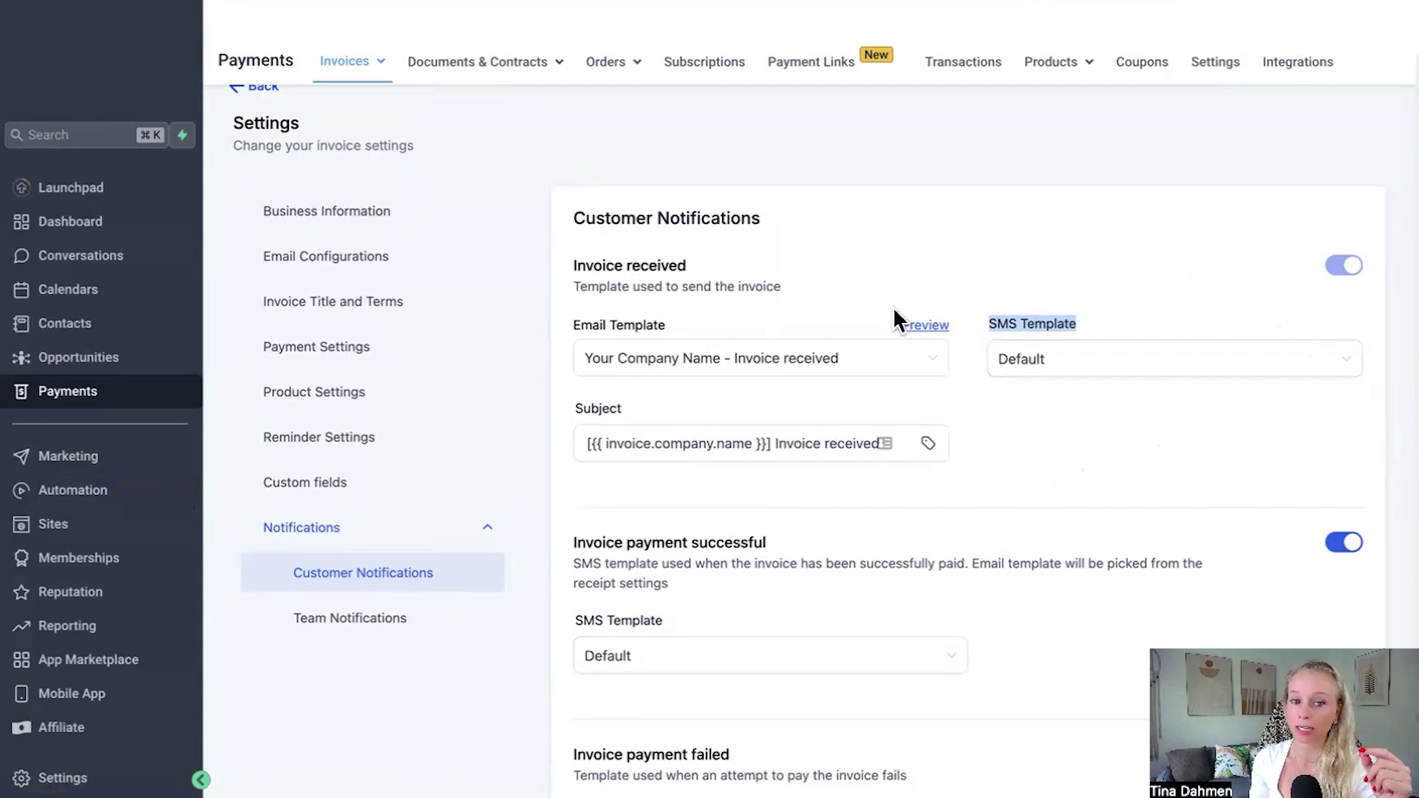
{"action": "left_click_drag", "start_coordinate": [883, 322], "coordinate": [952, 330]}
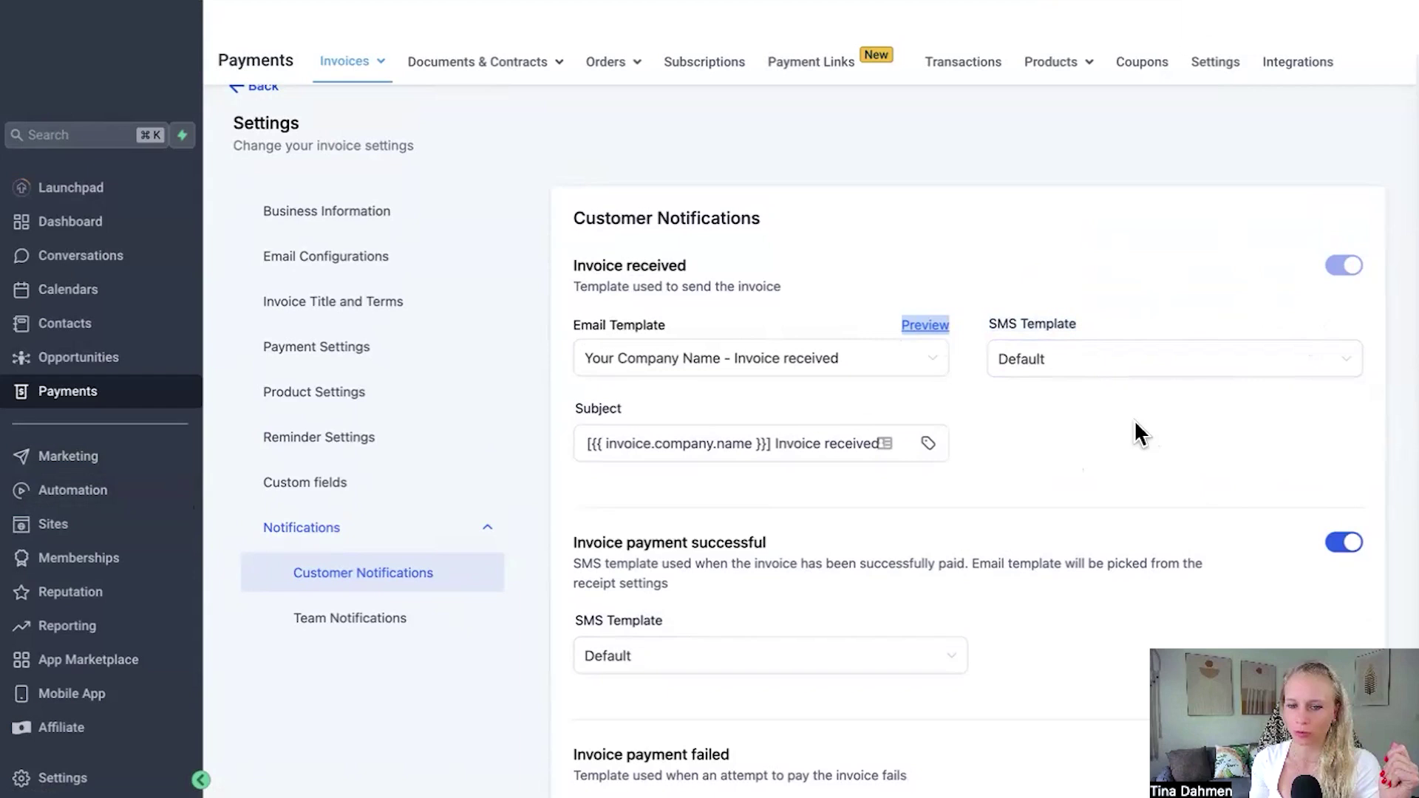
{"action": "scroll", "coordinate": [1079, 392], "scroll_direction": "down", "scroll_amount": 5}
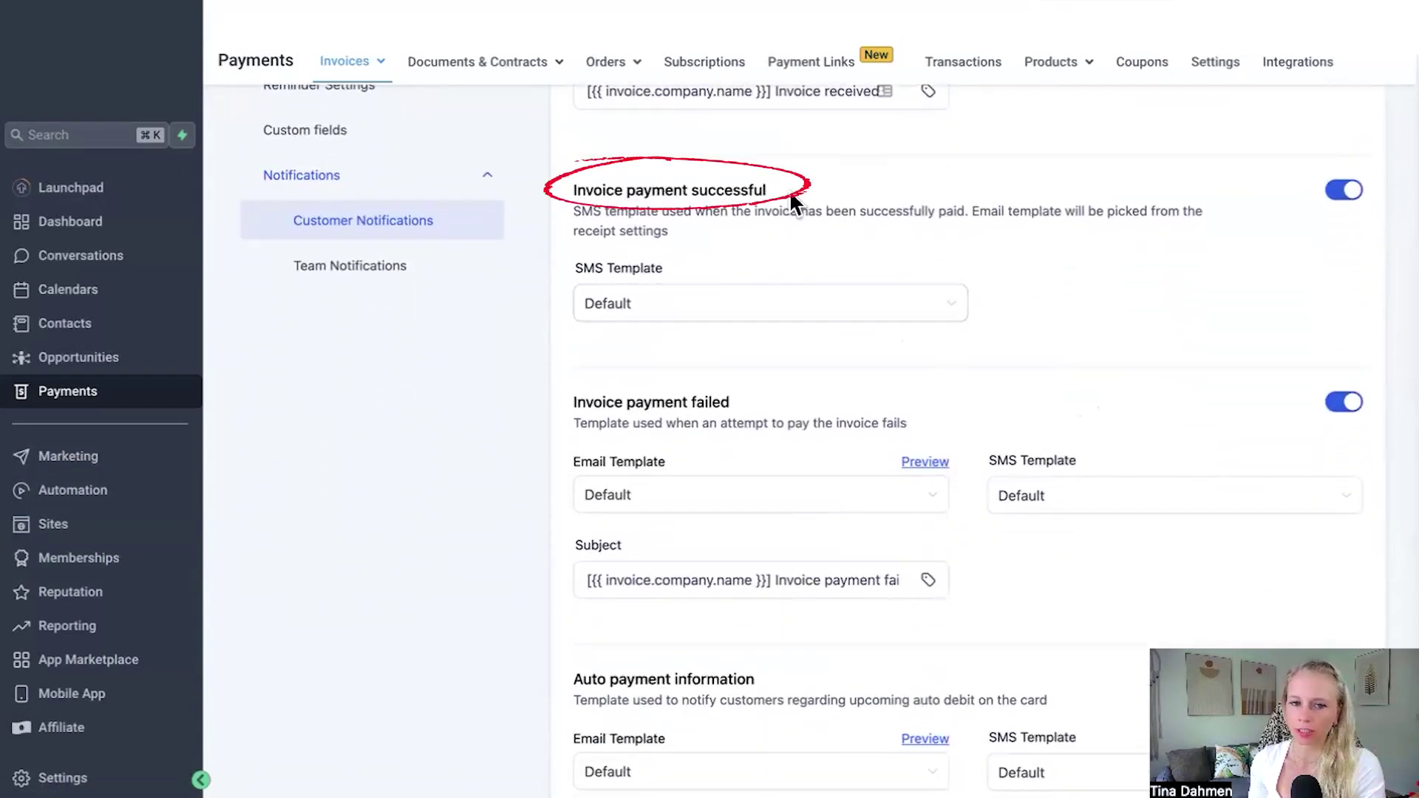
{"action": "left_click_drag", "start_coordinate": [785, 189], "coordinate": [582, 190]}
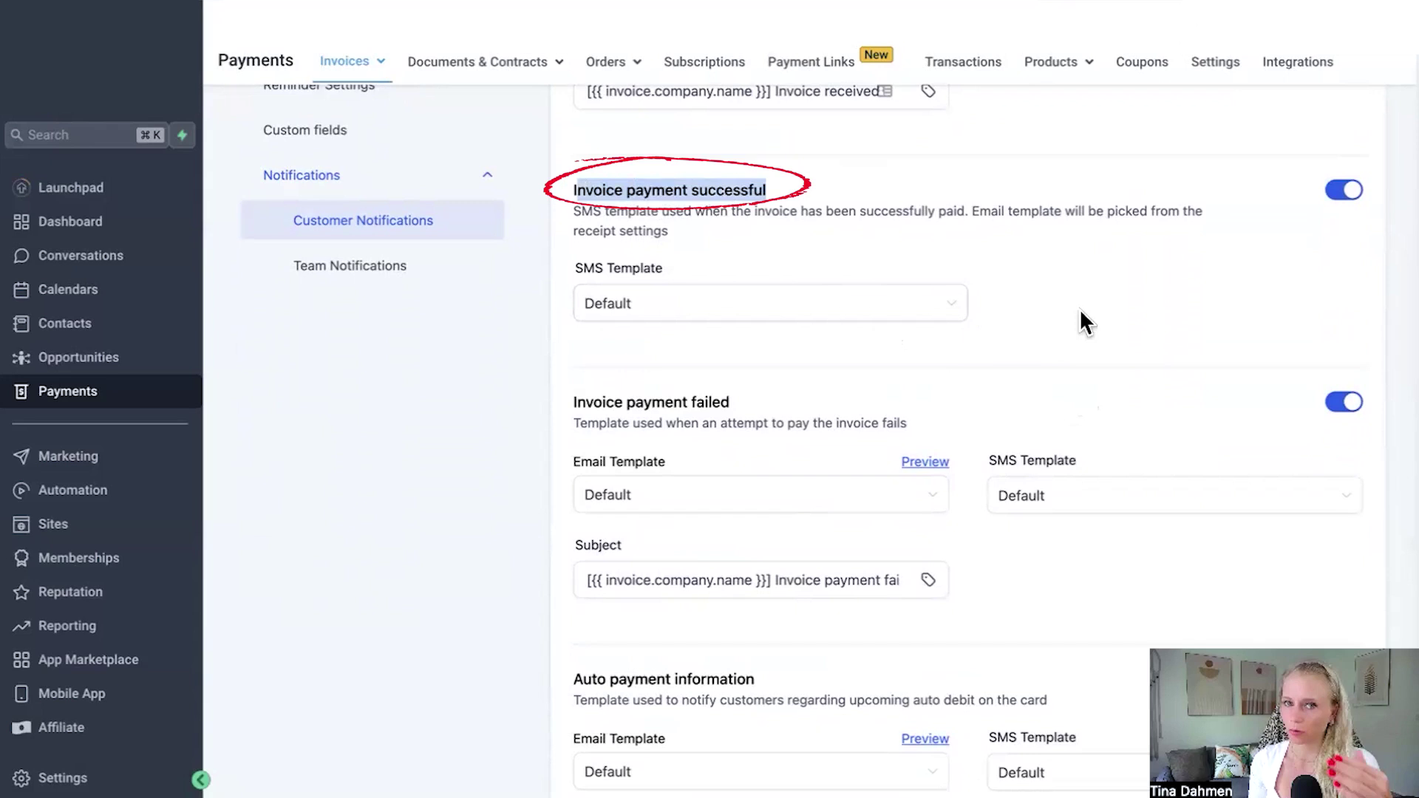
{"action": "scroll", "coordinate": [1069, 323], "scroll_direction": "up", "scroll_amount": 1}
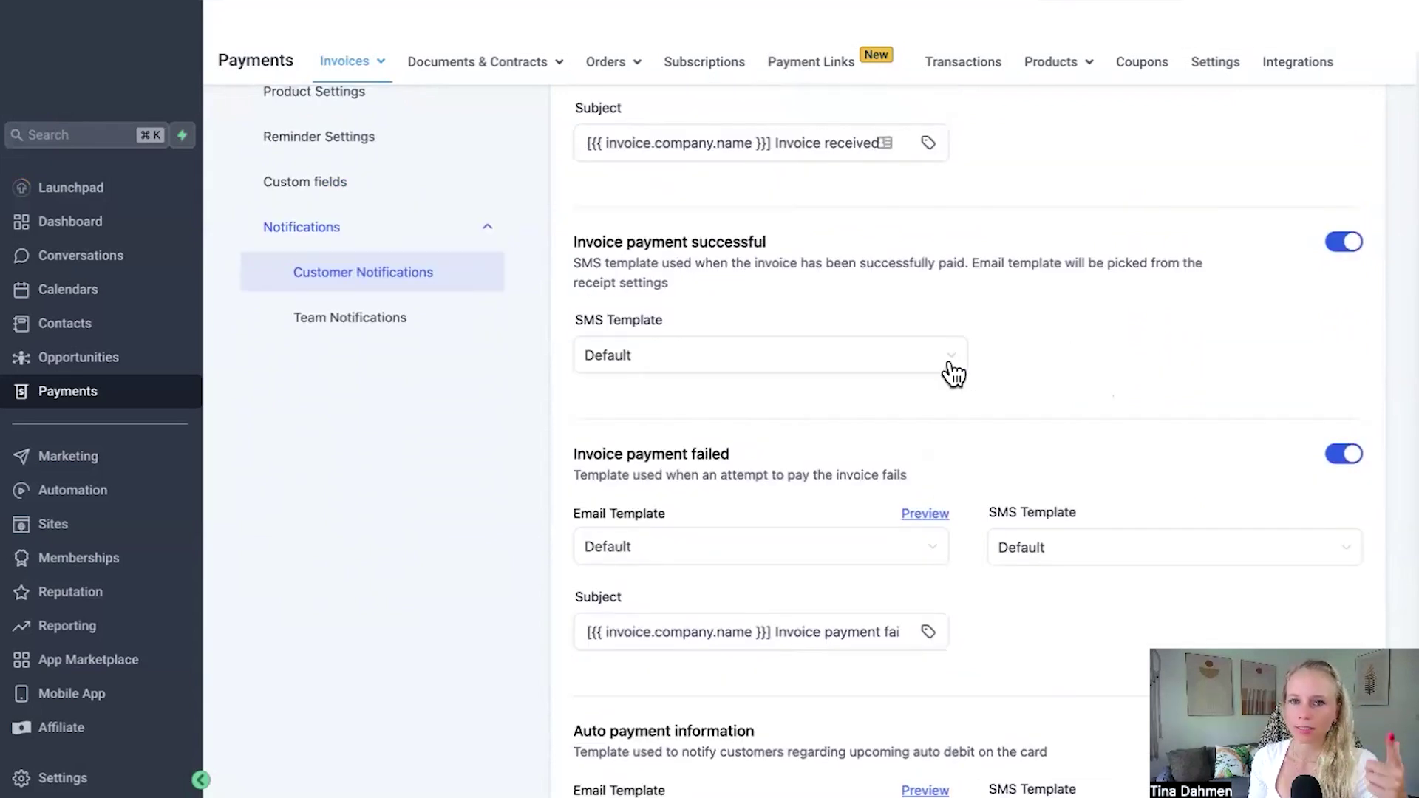
{"action": "left_click", "coordinate": [943, 369]}
{"action": "left_click", "coordinate": [1035, 374]}
{"action": "scroll", "coordinate": [1038, 399], "scroll_direction": "down", "scroll_amount": 4}
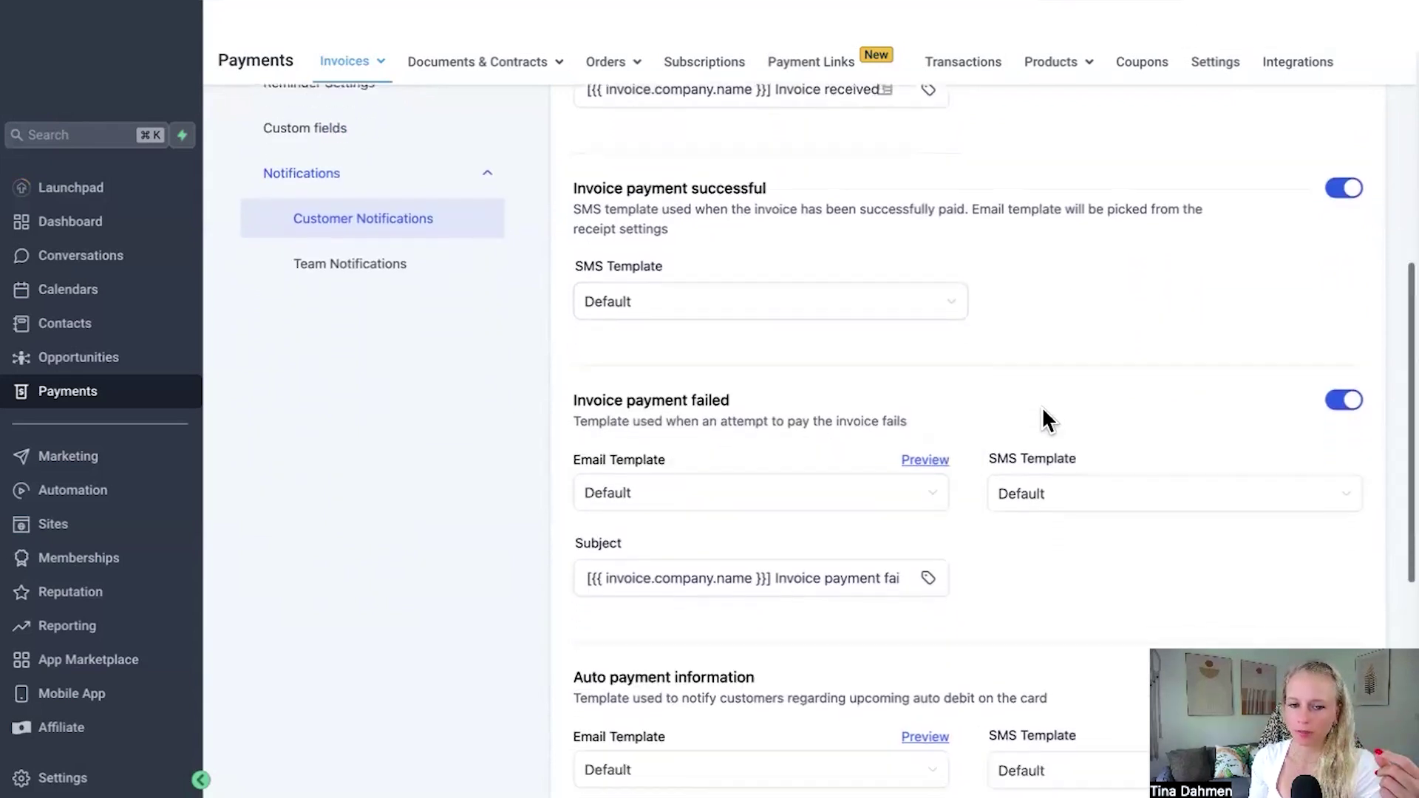
{"action": "mouse_move", "coordinate": [591, 230]}
{"action": "left_mouse_down"}
{"action": "mouse_move", "coordinate": [563, 220]}
{"action": "mouse_move", "coordinate": [739, 221]}
{"action": "left_mouse_up"}
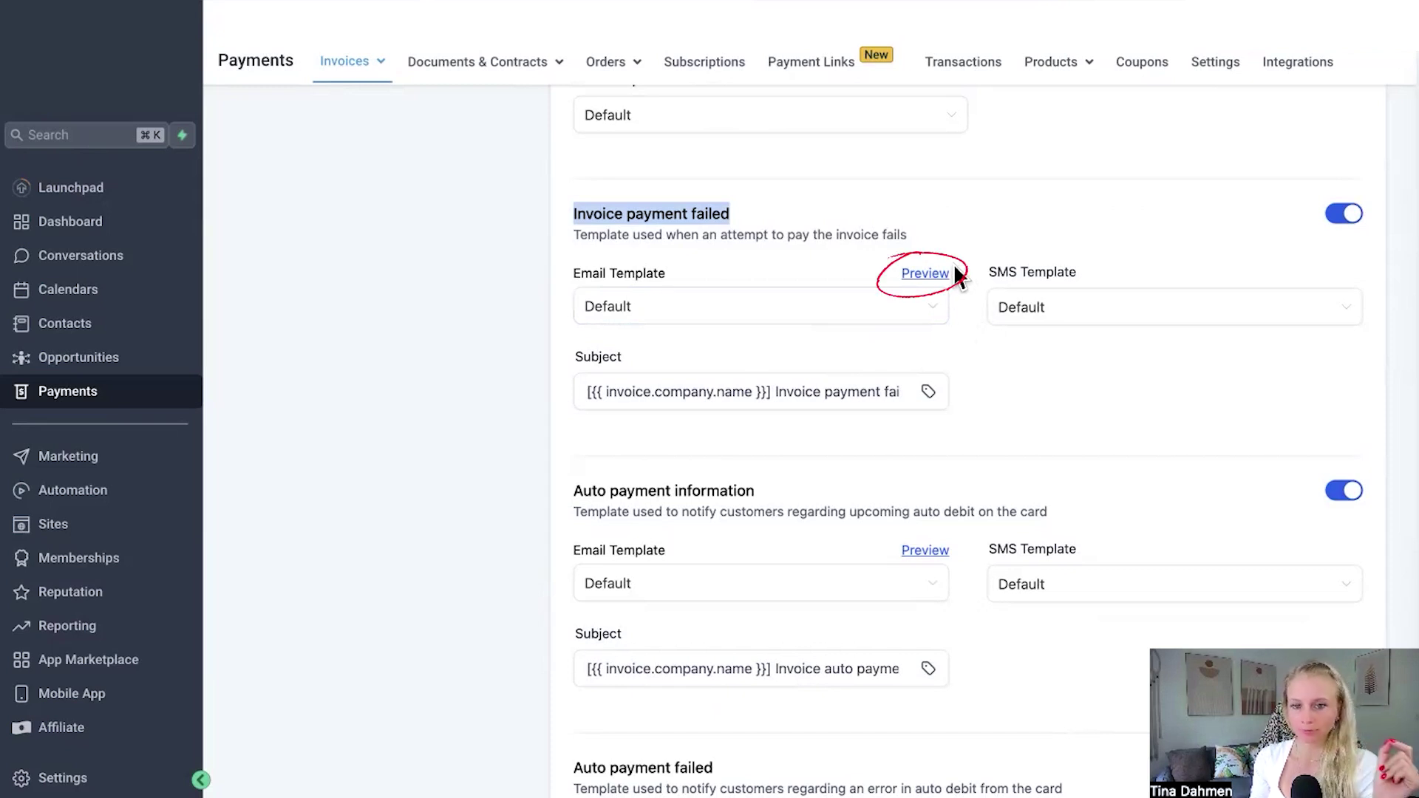
Add an image block below the logo in the Invoice payment failed email.
{"action": "left_click", "coordinate": [928, 277]}
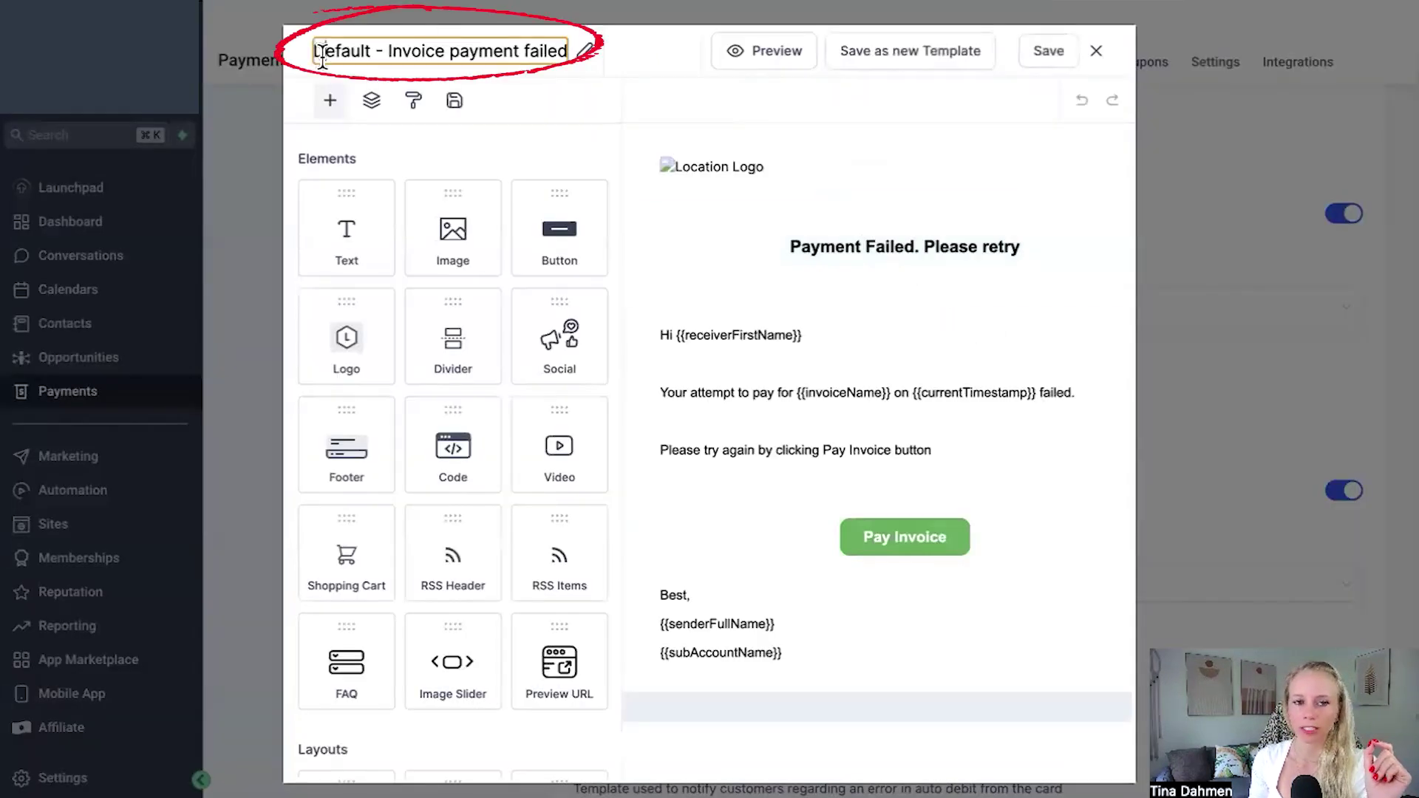
{"action": "left_click_drag", "start_coordinate": [316, 55], "coordinate": [565, 51]}
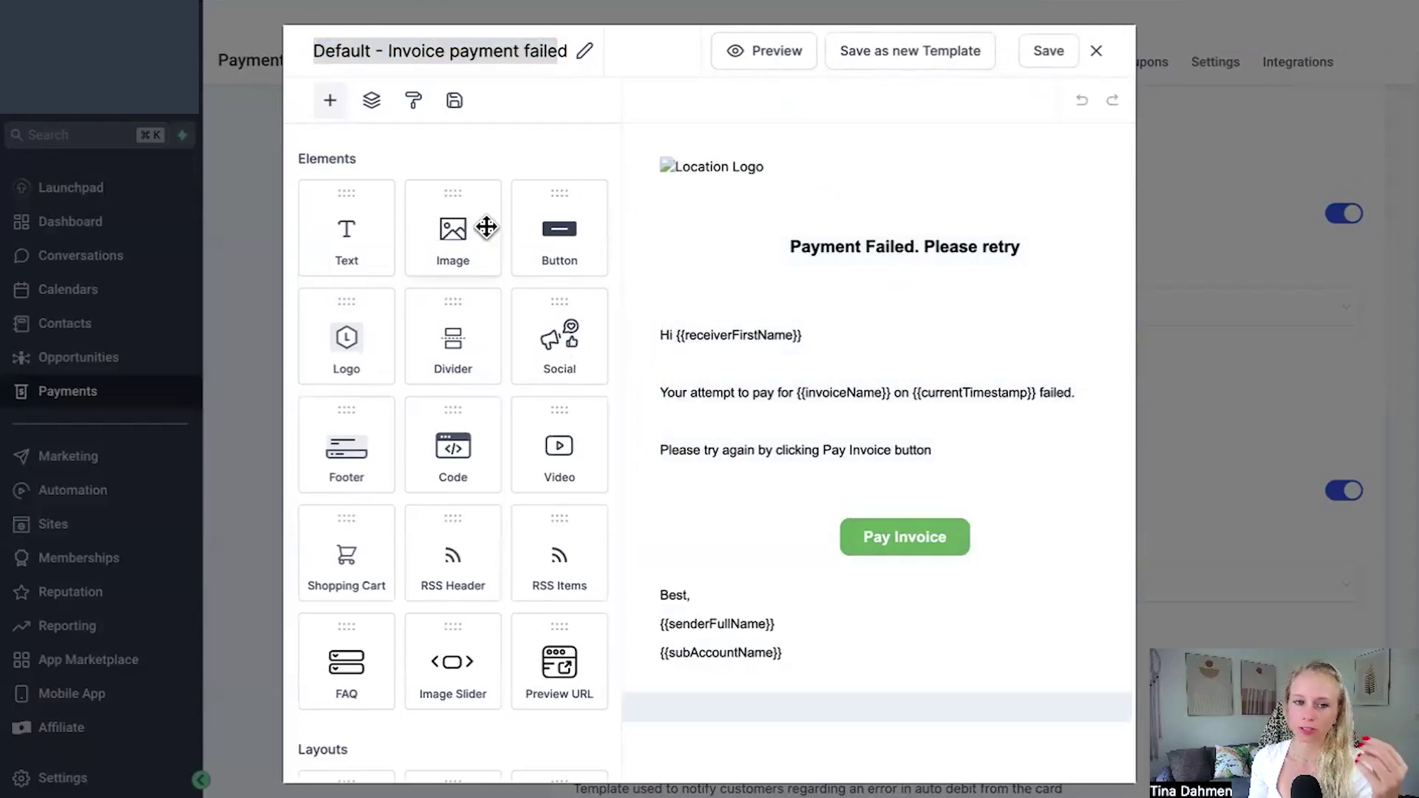
{"action": "left_click_drag", "start_coordinate": [679, 241], "coordinate": [678, 244]}
{"action": "scroll", "coordinate": [440, 498], "scroll_direction": "down", "scroll_amount": 1}
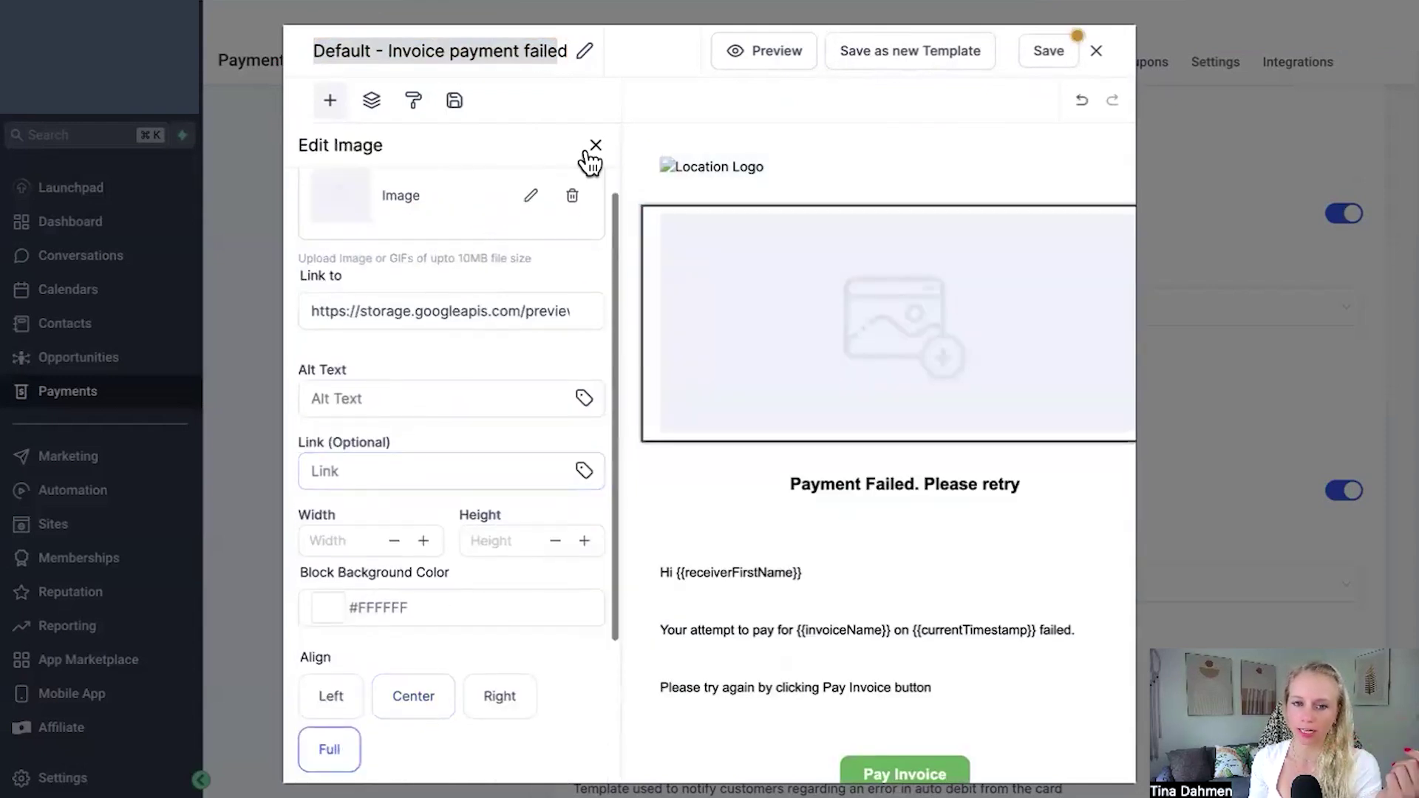
{"action": "left_click", "coordinate": [592, 148]}
Scroll through the Auto payment information and Auto payment failed customer notifications.
{"action": "scroll", "coordinate": [507, 502], "scroll_direction": "down", "scroll_amount": 3}
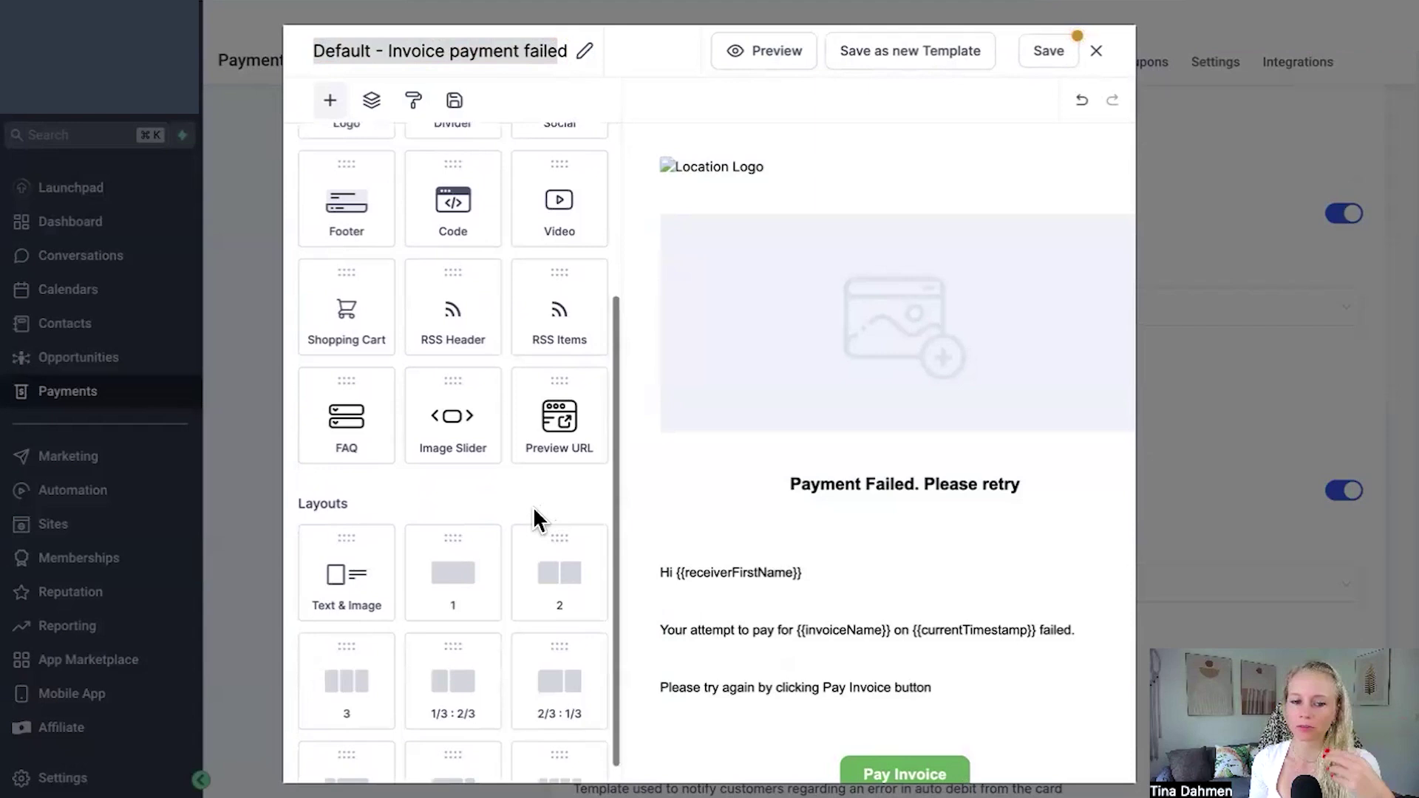
{"action": "scroll", "coordinate": [762, 584], "scroll_direction": "down", "scroll_amount": 2}
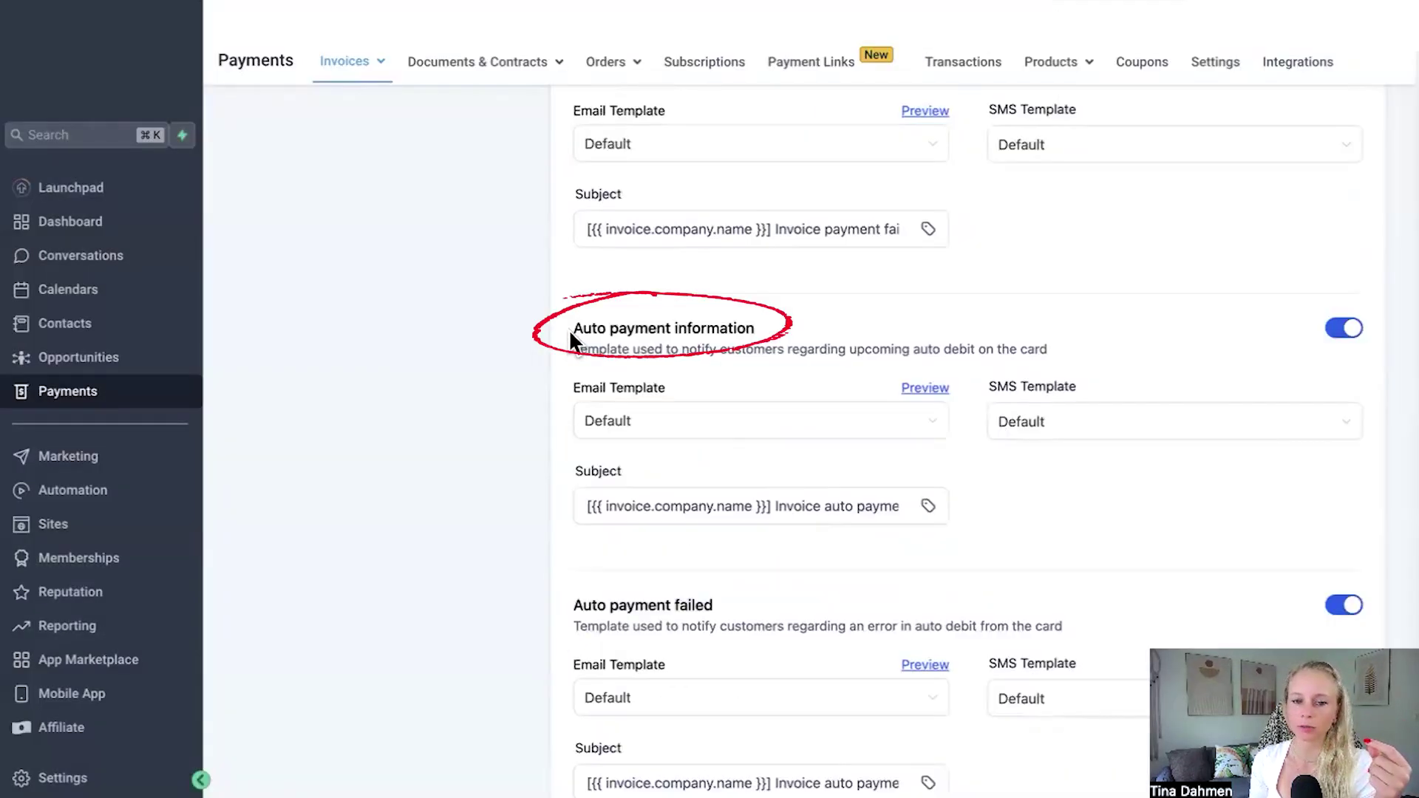
{"action": "left_click_drag", "start_coordinate": [573, 329], "coordinate": [768, 340]}
{"action": "left_click_drag", "start_coordinate": [574, 606], "coordinate": [816, 615]}
{"action": "scroll", "coordinate": [827, 610], "scroll_direction": "down", "scroll_amount": 1}
{"action": "scroll", "coordinate": [798, 608], "scroll_direction": "down", "scroll_amount": 2}
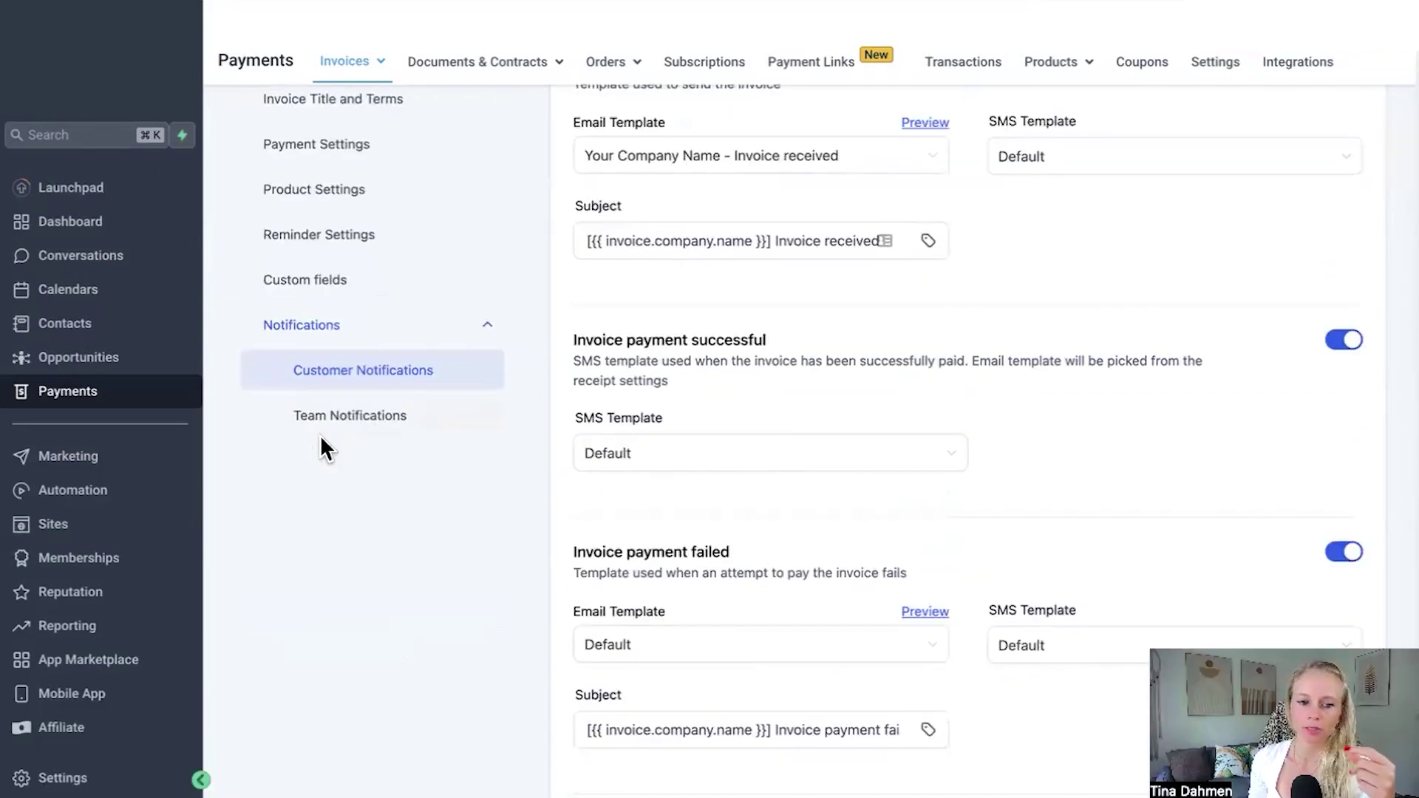
In Team Notifications, preview the Invoice payment successful email template, then close it.
{"action": "left_click", "coordinate": [325, 432]}
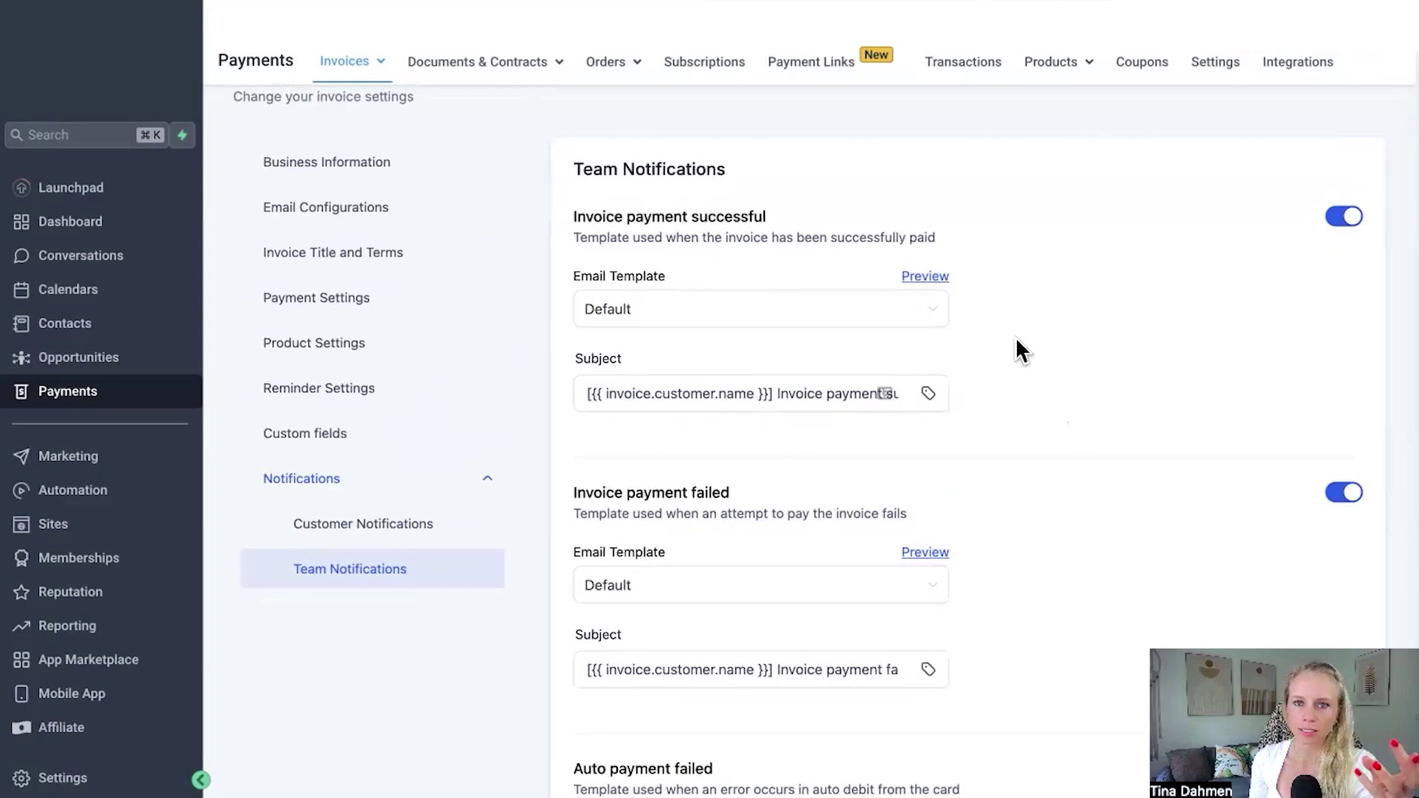
{"action": "left_click", "coordinate": [923, 272]}
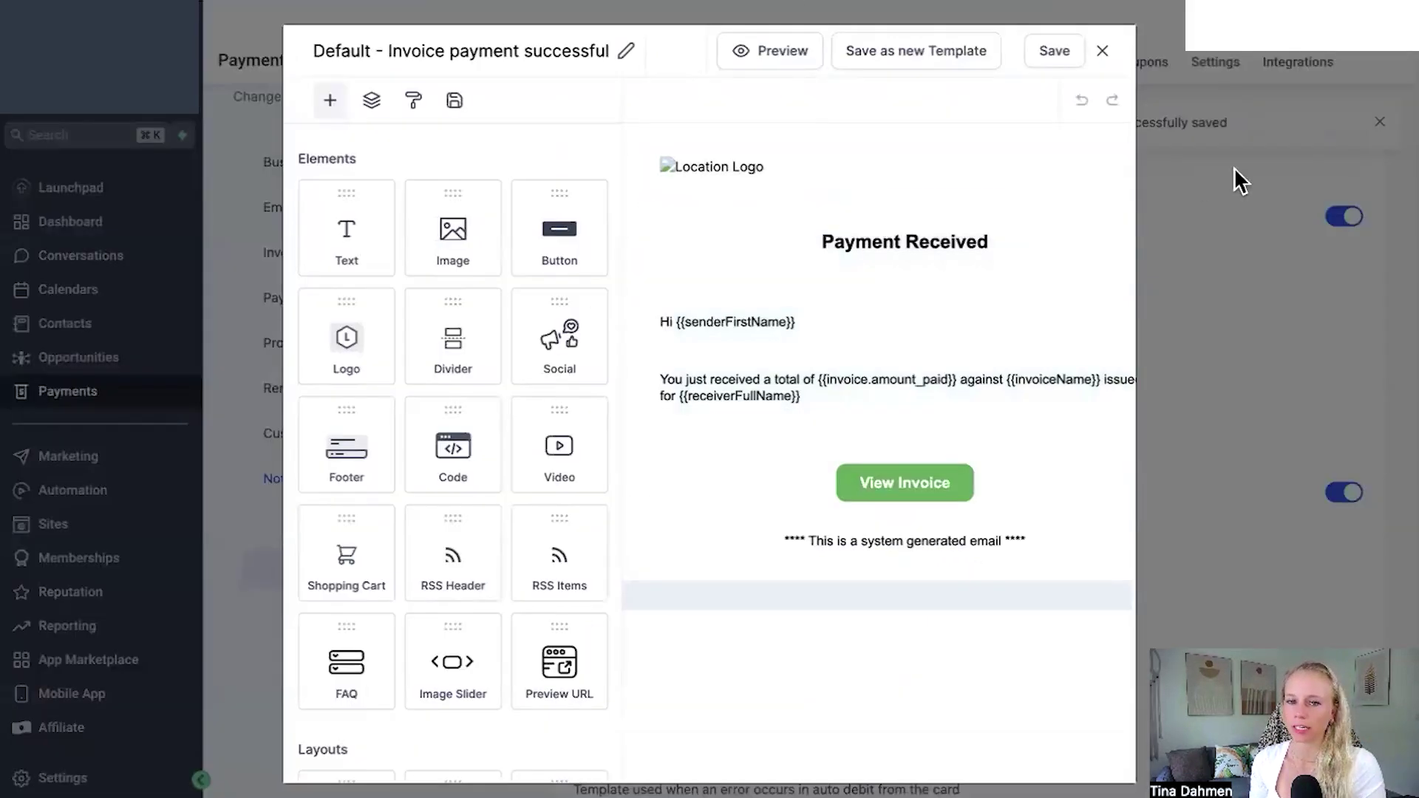
{"action": "left_click", "coordinate": [1102, 50]}
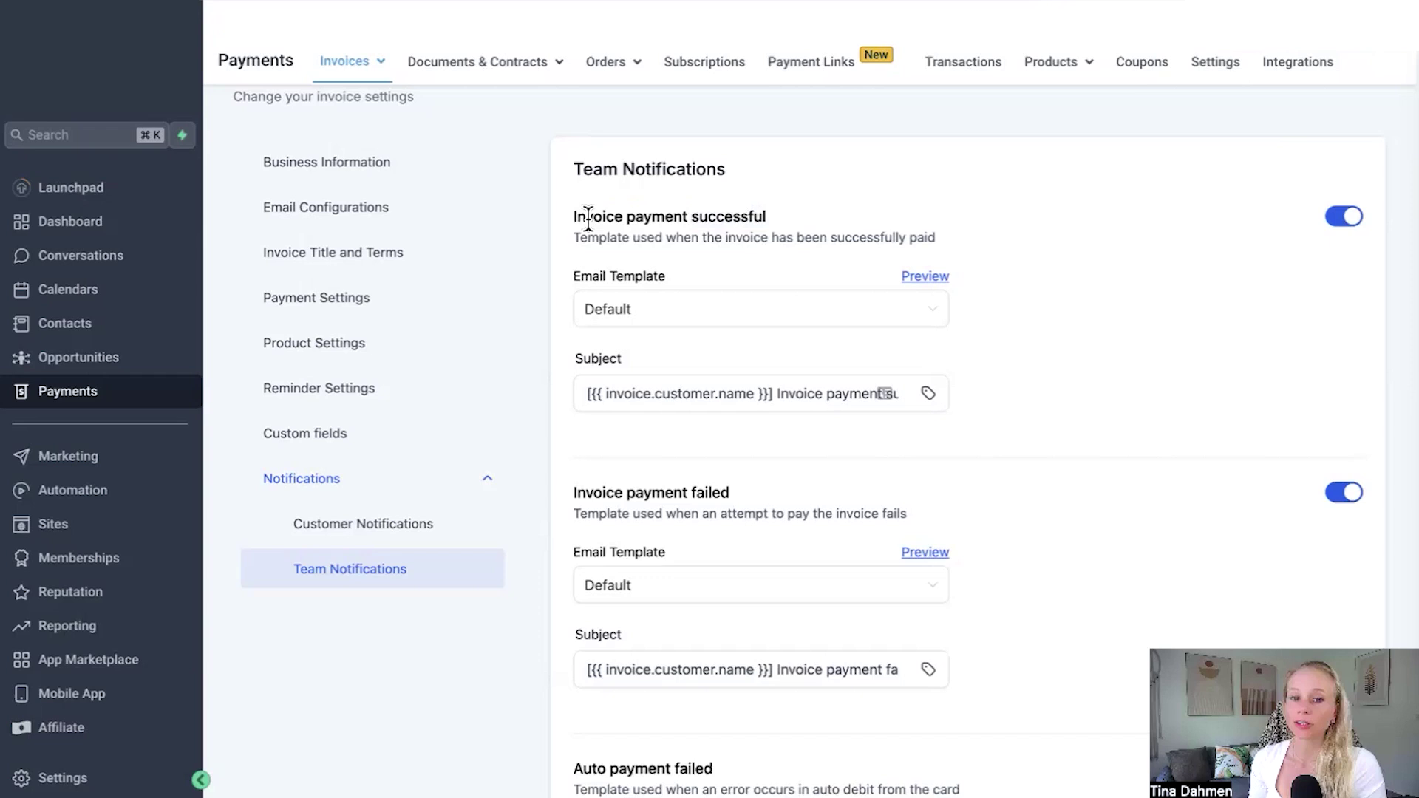
{"action": "left_click_drag", "start_coordinate": [575, 218], "coordinate": [767, 217]}
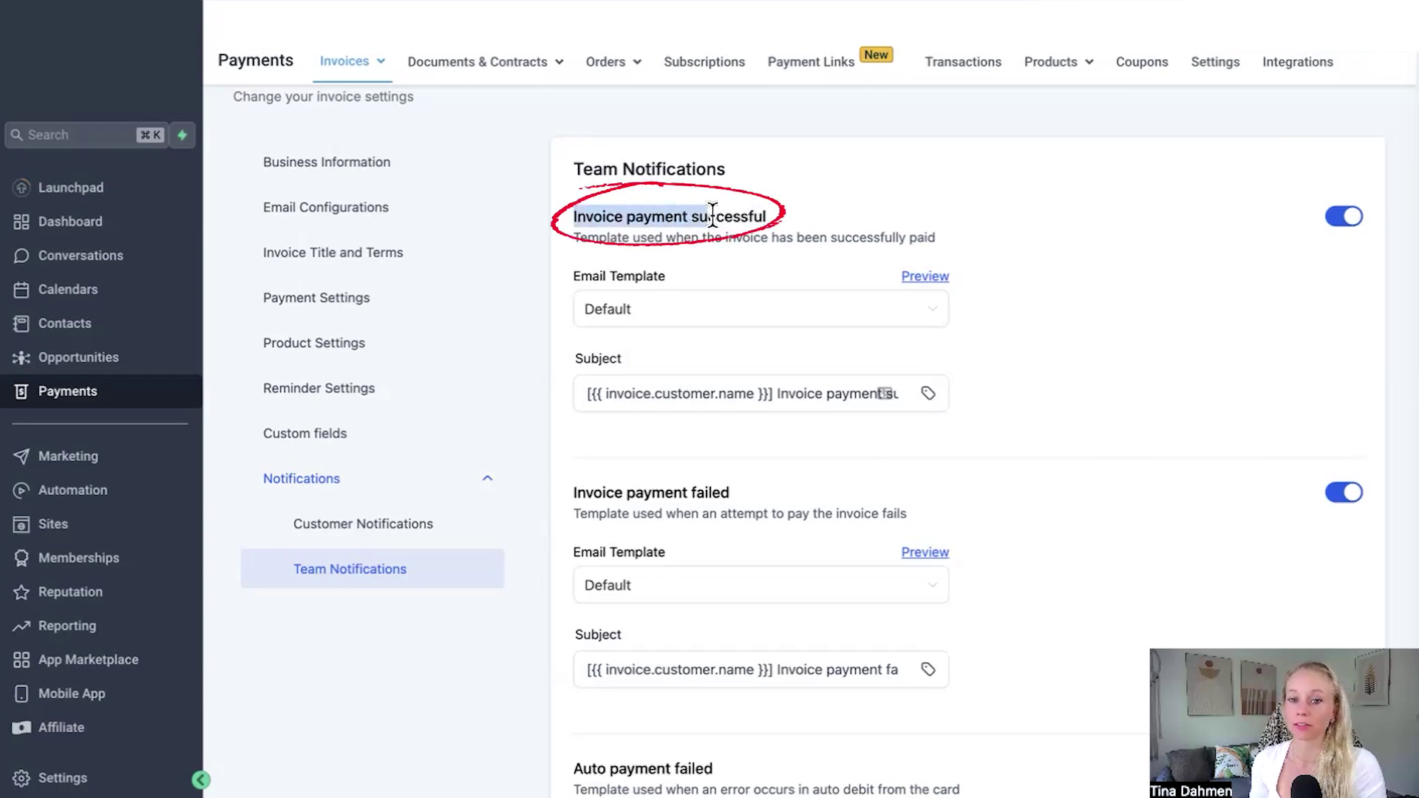
{"action": "scroll", "coordinate": [764, 227], "scroll_direction": "down", "scroll_amount": 4}
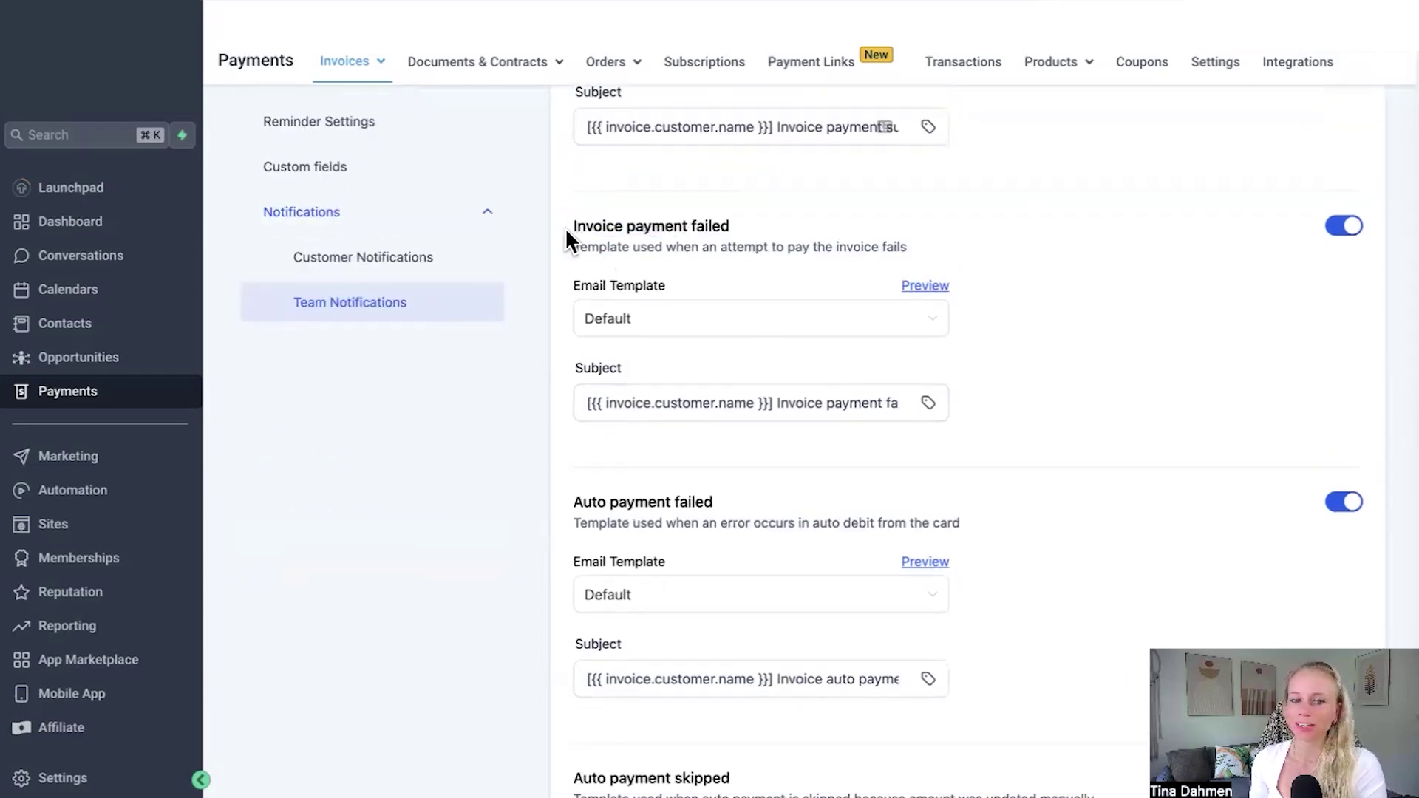
{"action": "left_click_drag", "start_coordinate": [574, 226], "coordinate": [729, 222]}
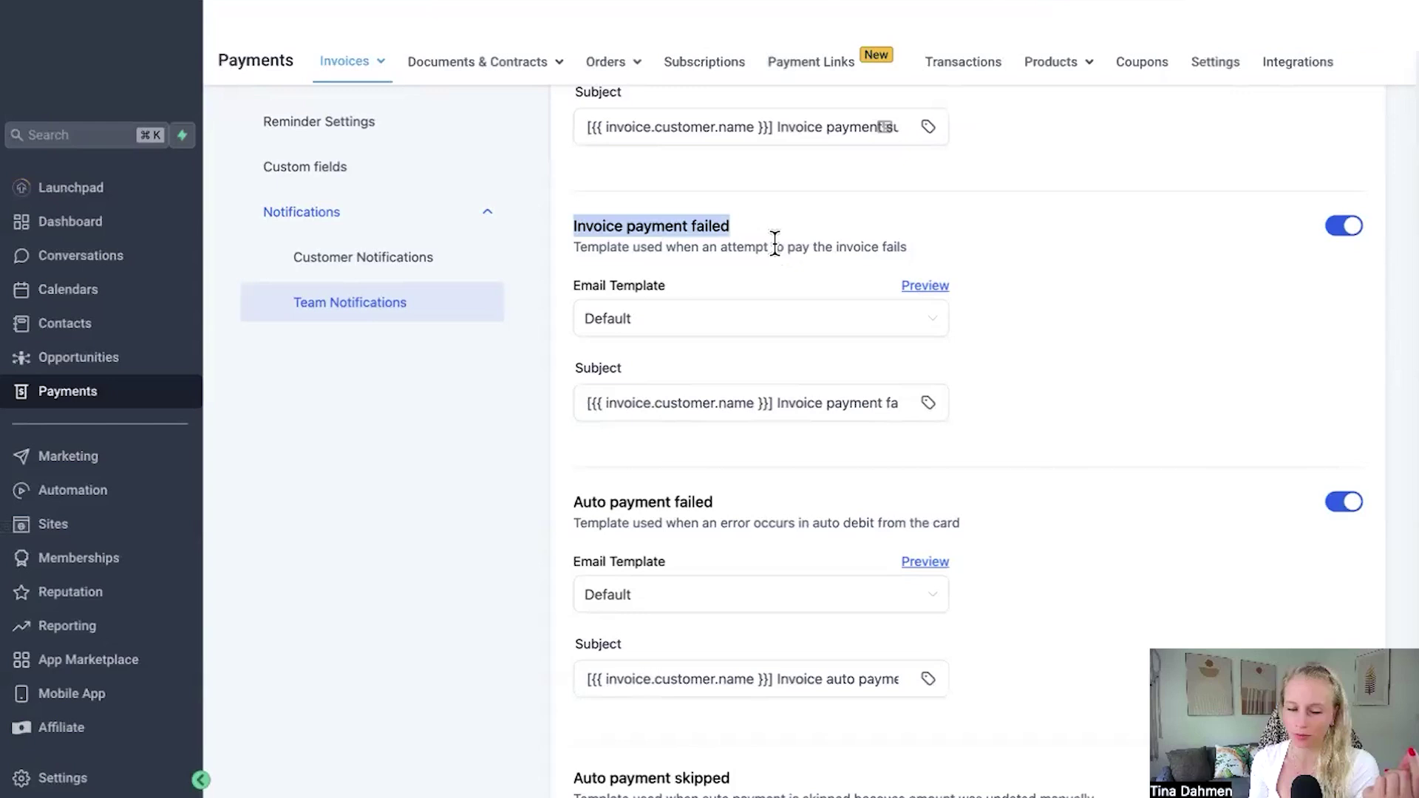
{"action": "scroll", "coordinate": [773, 244], "scroll_direction": "down", "scroll_amount": 5}
{"action": "left_click_drag", "start_coordinate": [574, 177], "coordinate": [728, 185]}
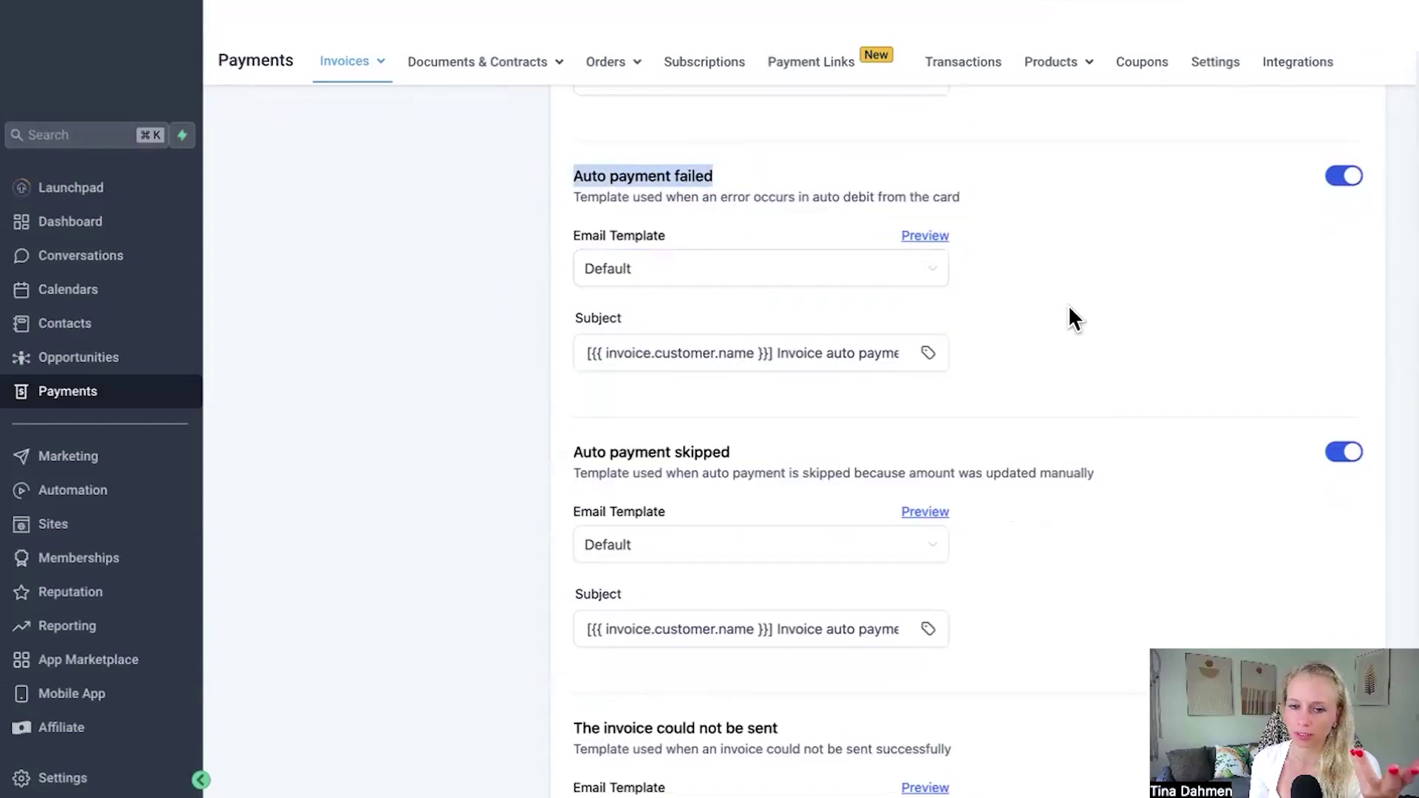
{"action": "scroll", "coordinate": [887, 333], "scroll_direction": "down", "scroll_amount": 2}
{"action": "left_click_drag", "start_coordinate": [574, 283], "coordinate": [716, 288]}
{"action": "scroll", "coordinate": [748, 348], "scroll_direction": "down", "scroll_amount": 2}
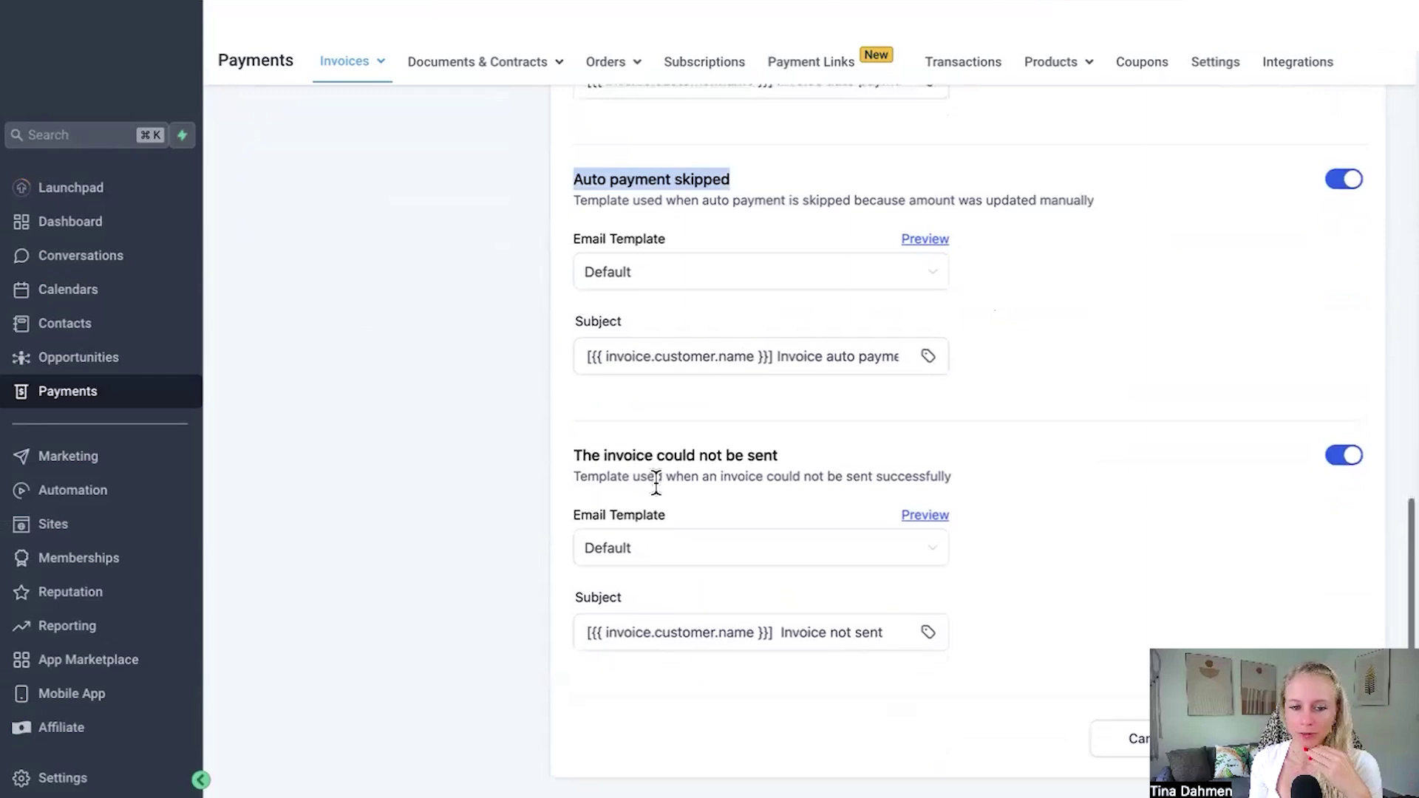
{"action": "left_click_drag", "start_coordinate": [573, 456], "coordinate": [813, 457]}
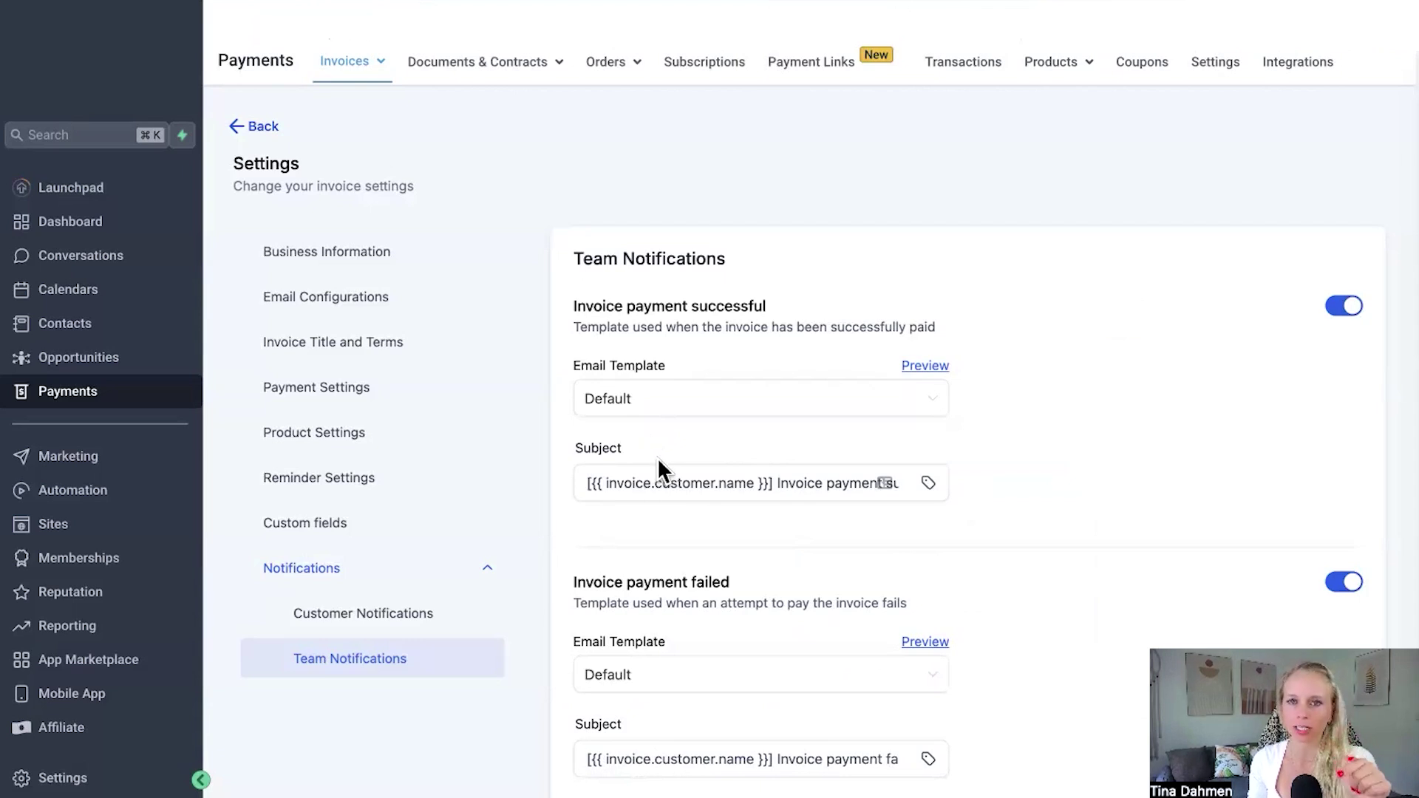
Start a new one-time invoice from the Invoices list.
{"action": "left_click", "coordinate": [259, 127]}
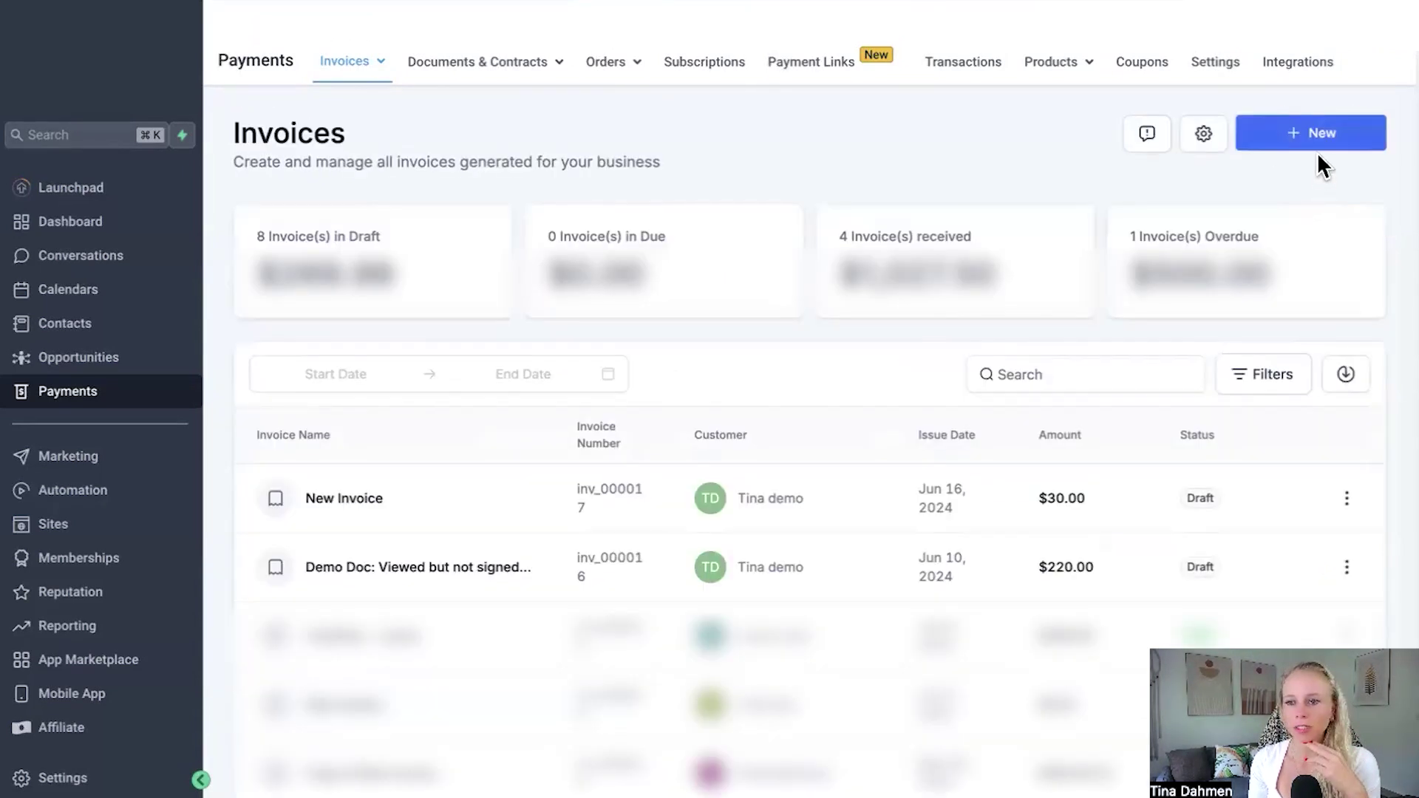
{"action": "left_click", "coordinate": [1326, 142]}
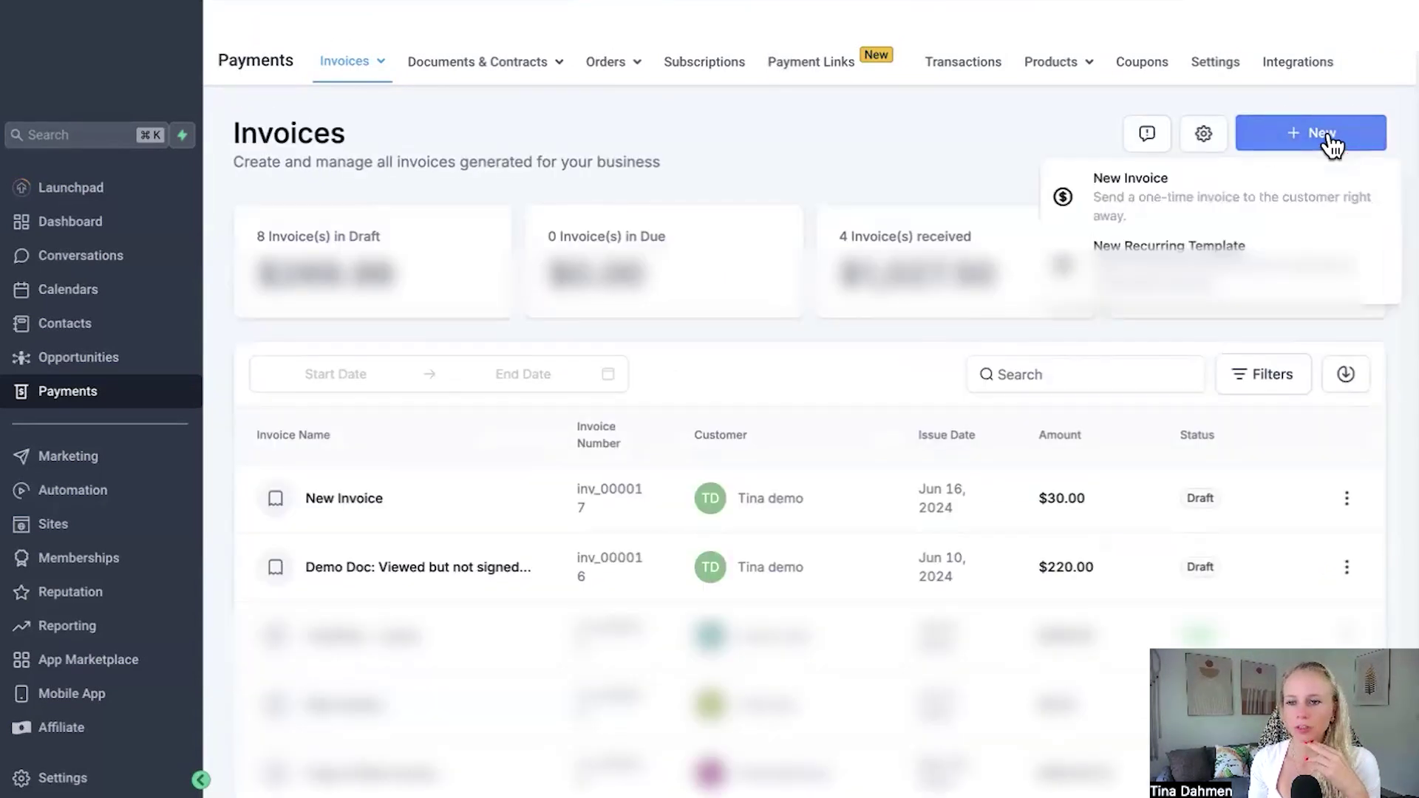
{"action": "left_click", "coordinate": [1133, 198]}
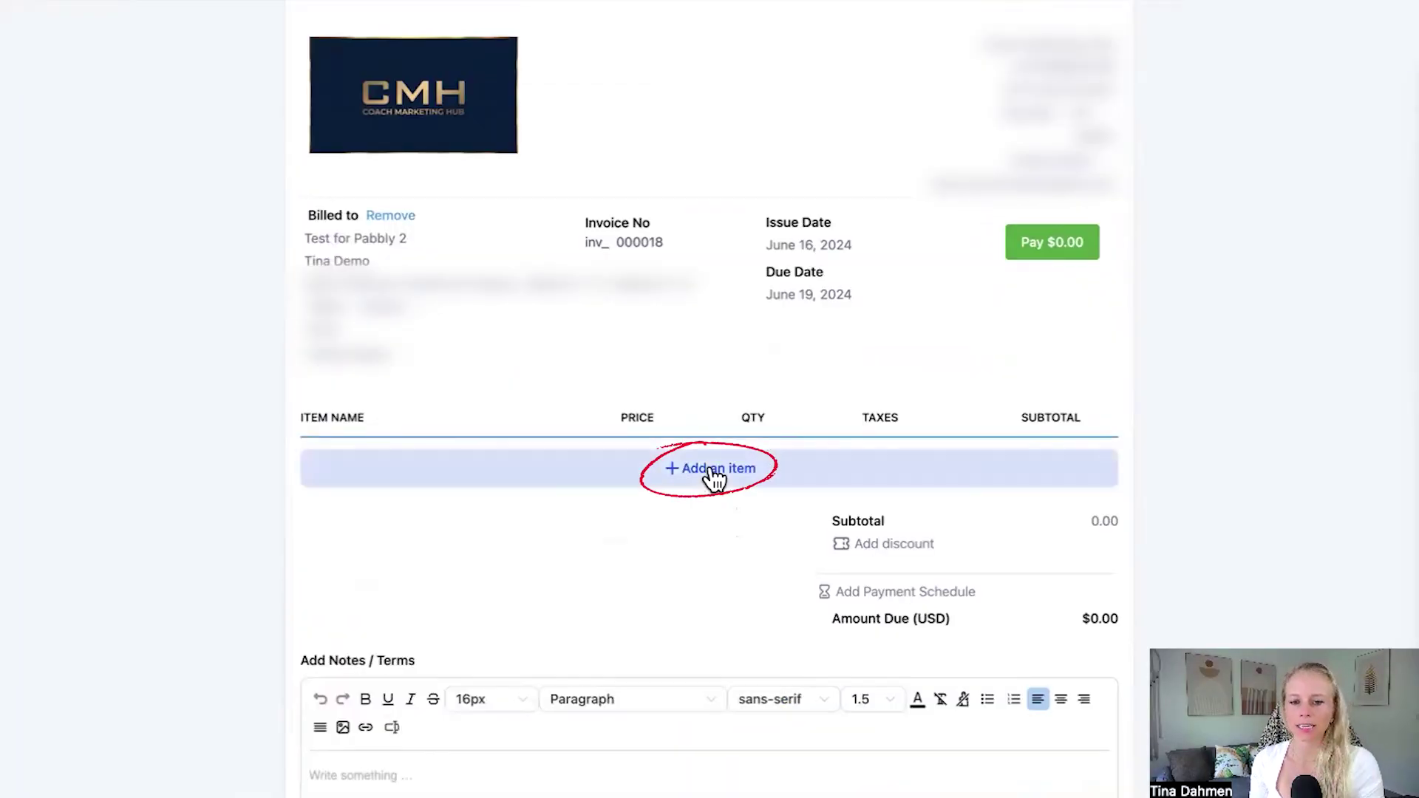
Add one 20 oz / Black insulated tumbler line item at $30.00.
{"action": "left_click", "coordinate": [711, 470]}
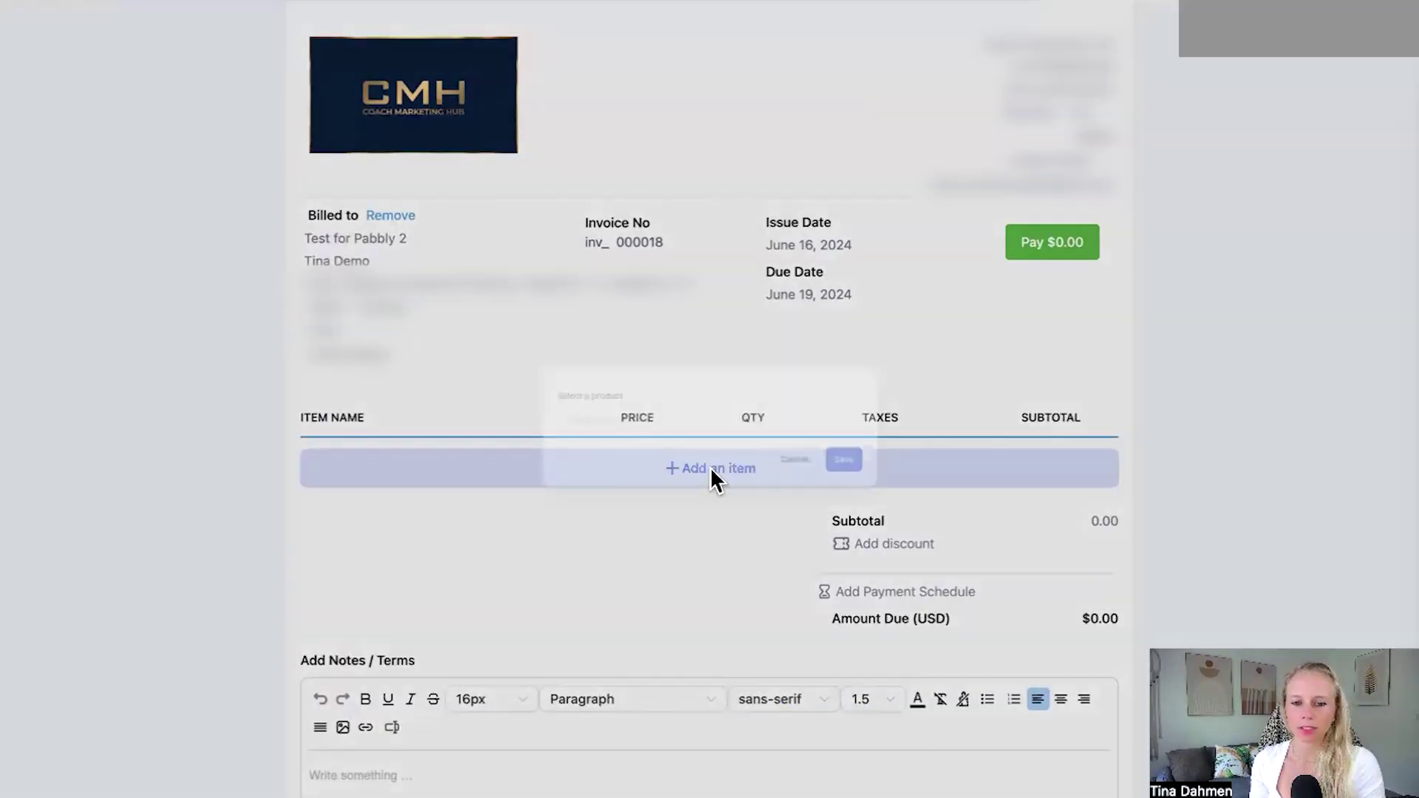
{"action": "left_click", "coordinate": [638, 396]}
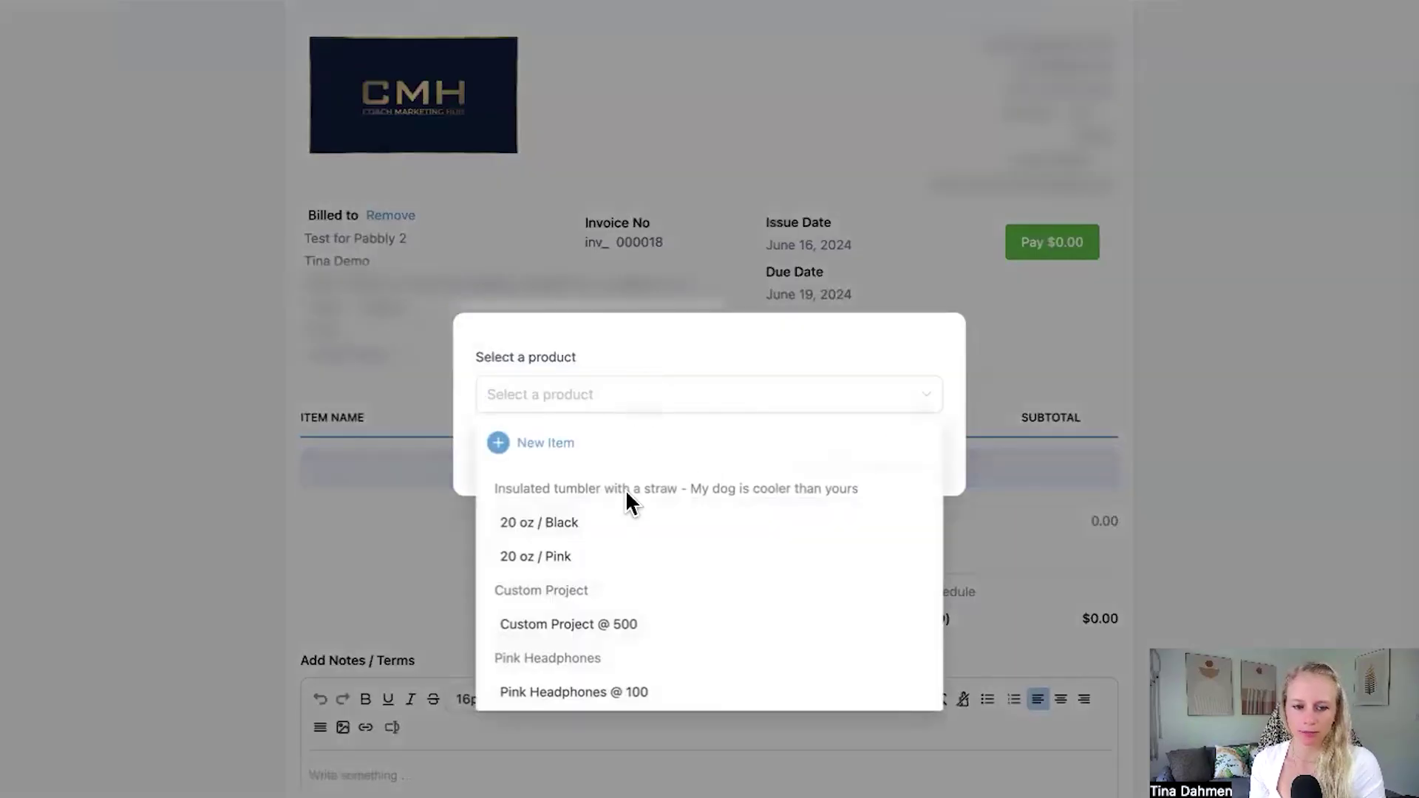
{"action": "left_click", "coordinate": [555, 526]}
{"action": "left_click", "coordinate": [929, 538]}
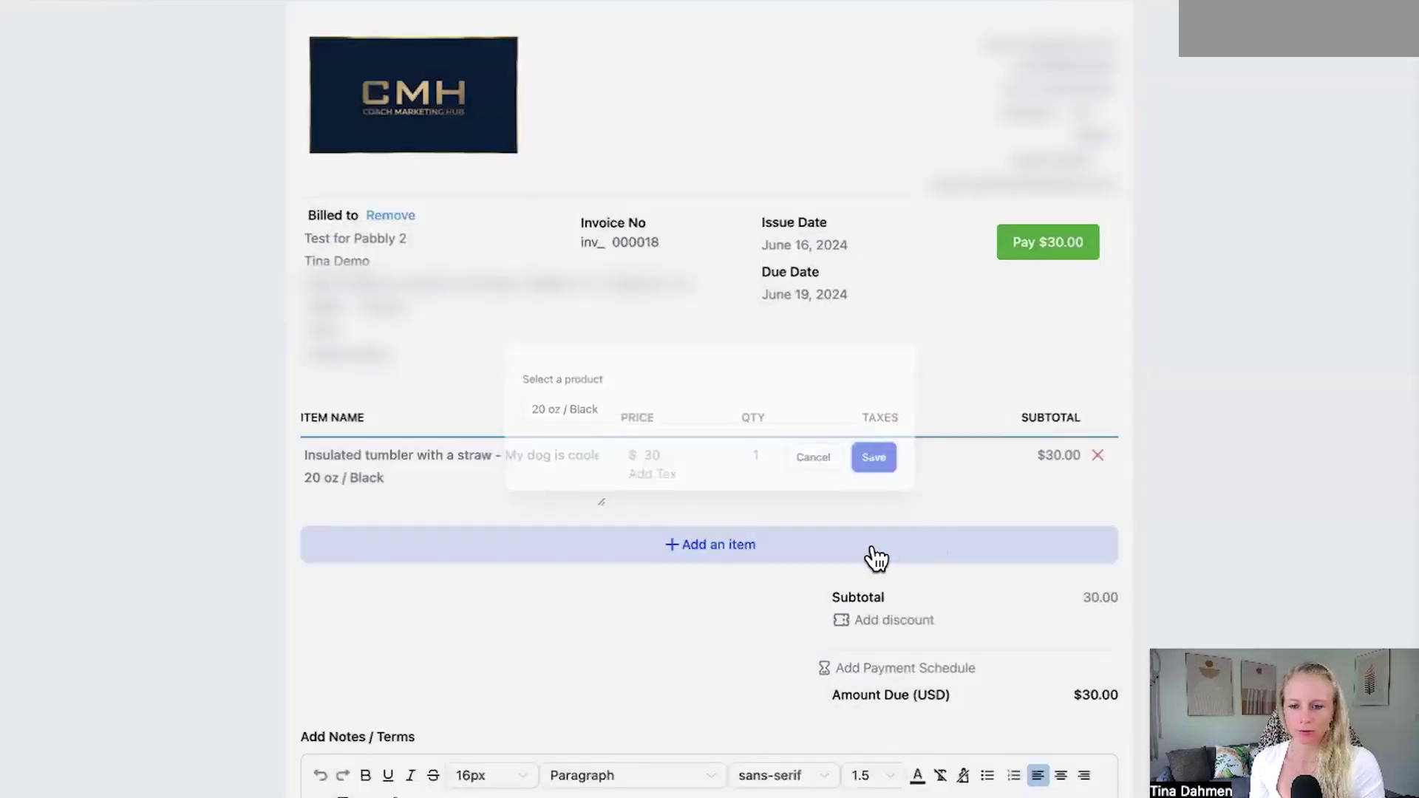
{"action": "scroll", "coordinate": [874, 557], "scroll_direction": "up", "scroll_amount": 3}
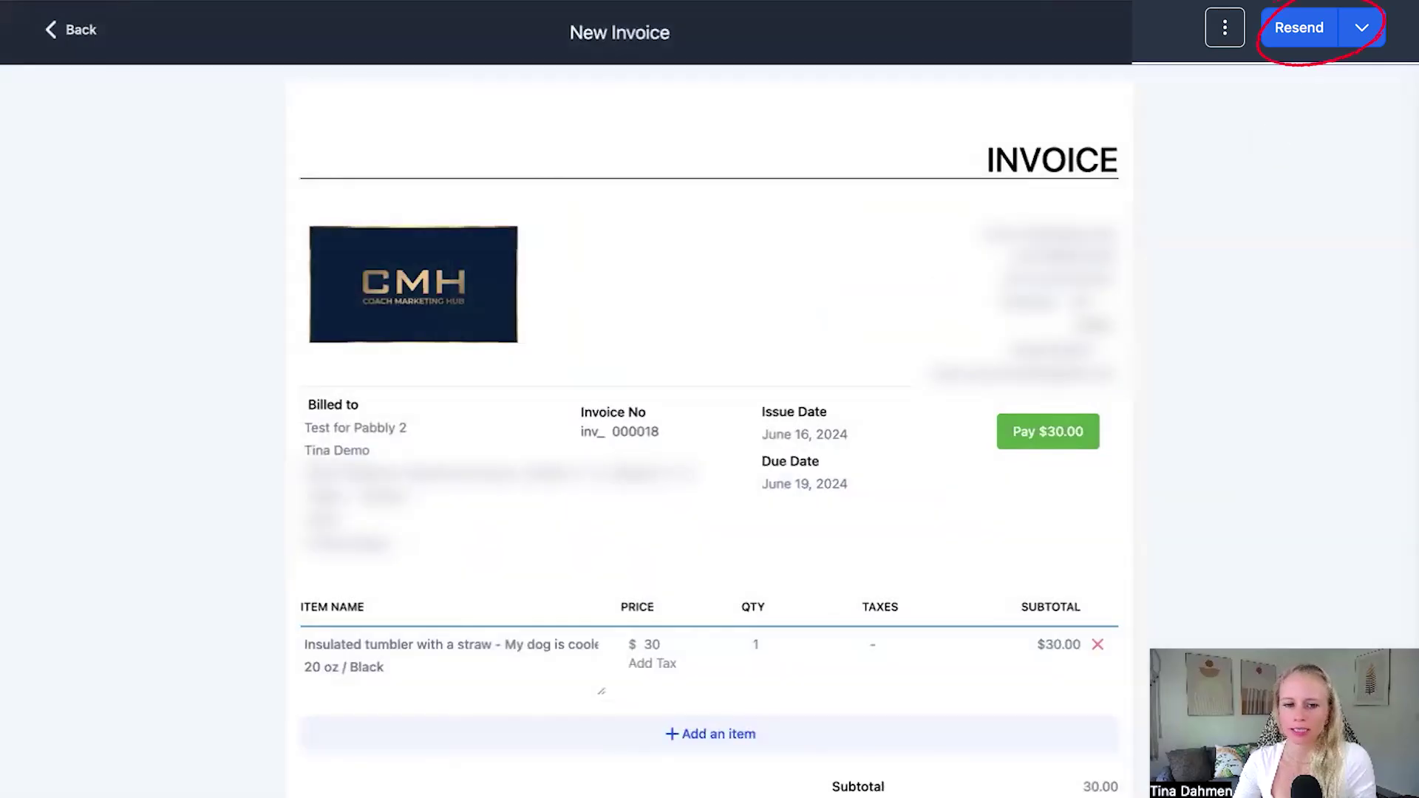
Preview the invoice email template at desktop, tablet and mobile widths and with contact details.
{"action": "left_click", "coordinate": [1298, 28]}
{"action": "left_click", "coordinate": [578, 194]}
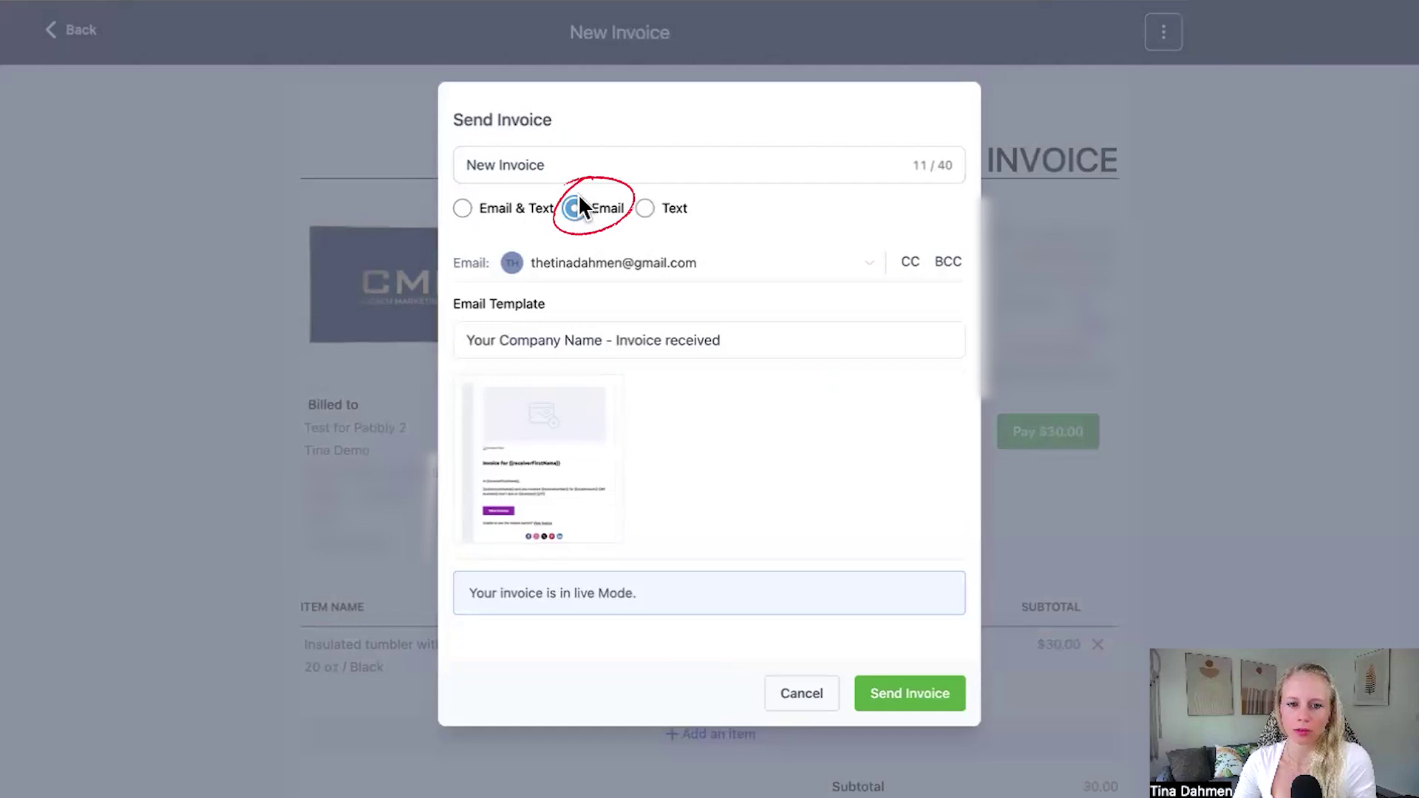
{"action": "left_click", "coordinate": [909, 246]}
{"action": "left_click", "coordinate": [949, 247]}
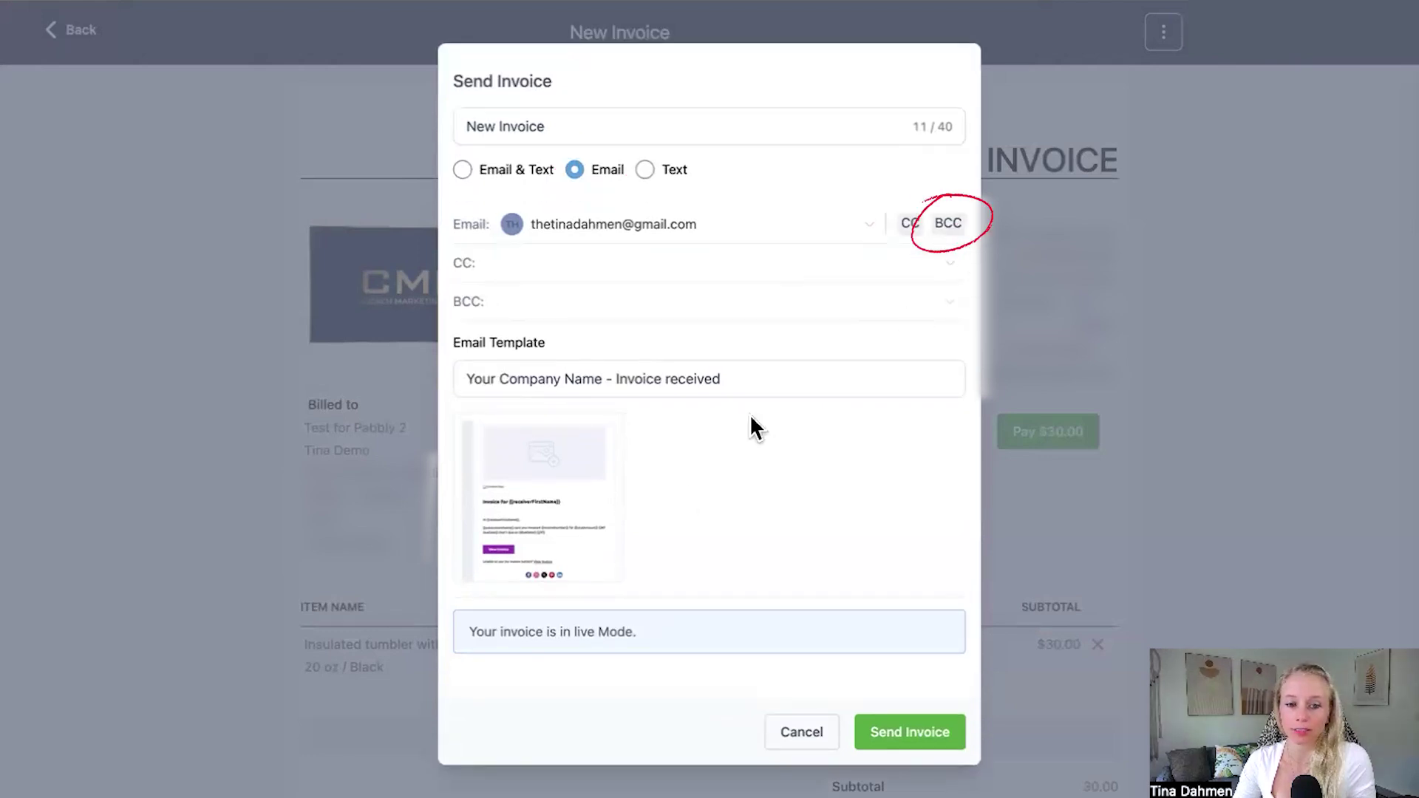
{"action": "left_click", "coordinate": [547, 504]}
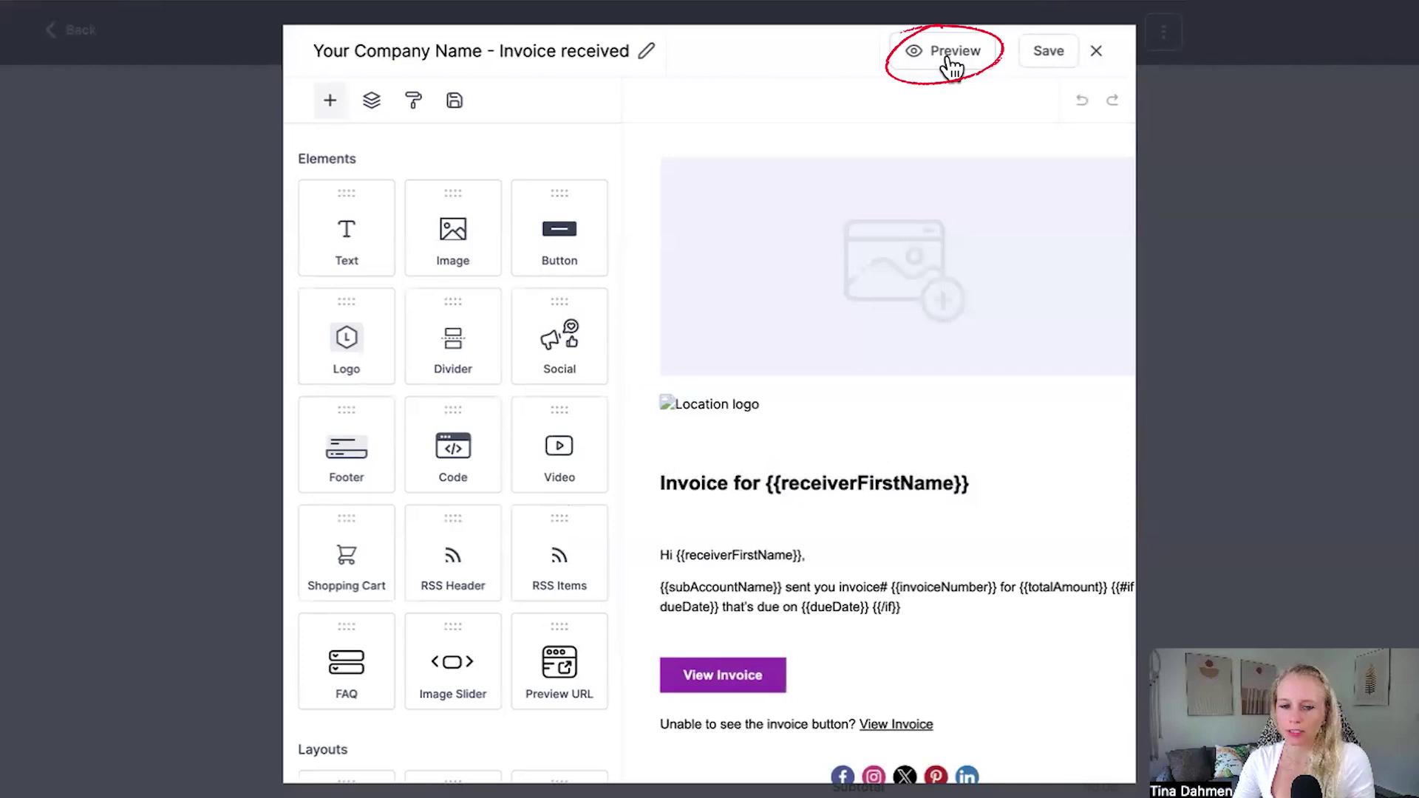
{"action": "left_click", "coordinate": [951, 65]}
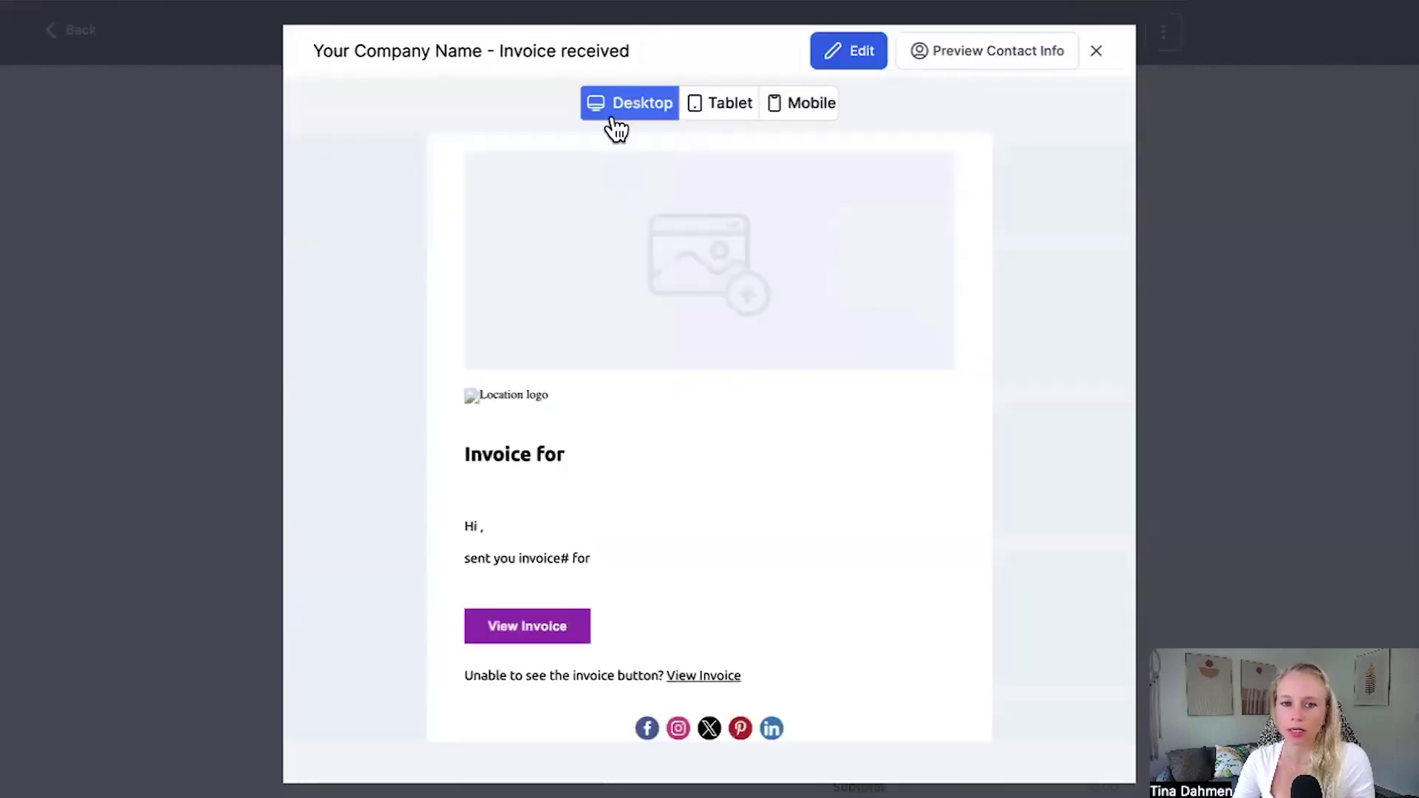
{"action": "left_click", "coordinate": [717, 111]}
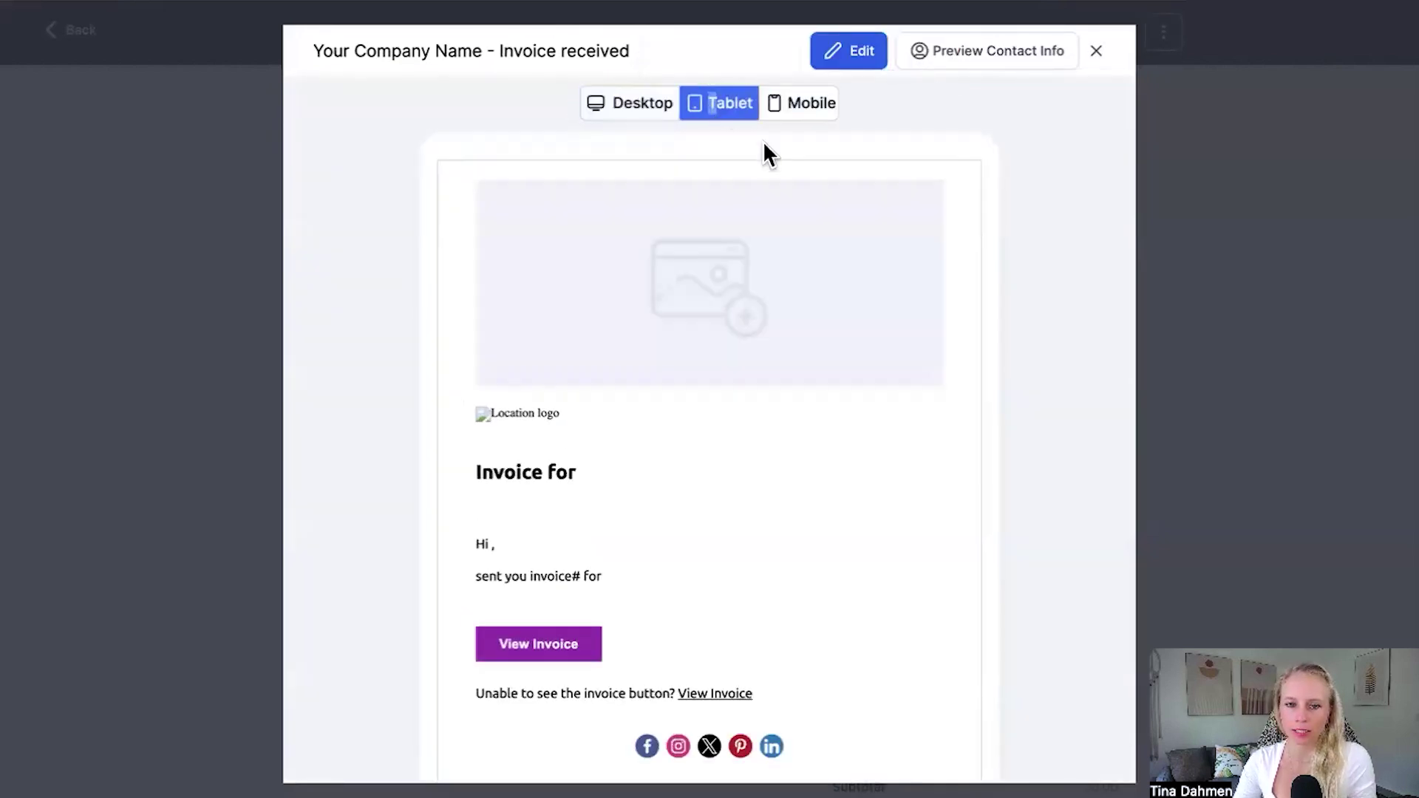
{"action": "left_click", "coordinate": [805, 111]}
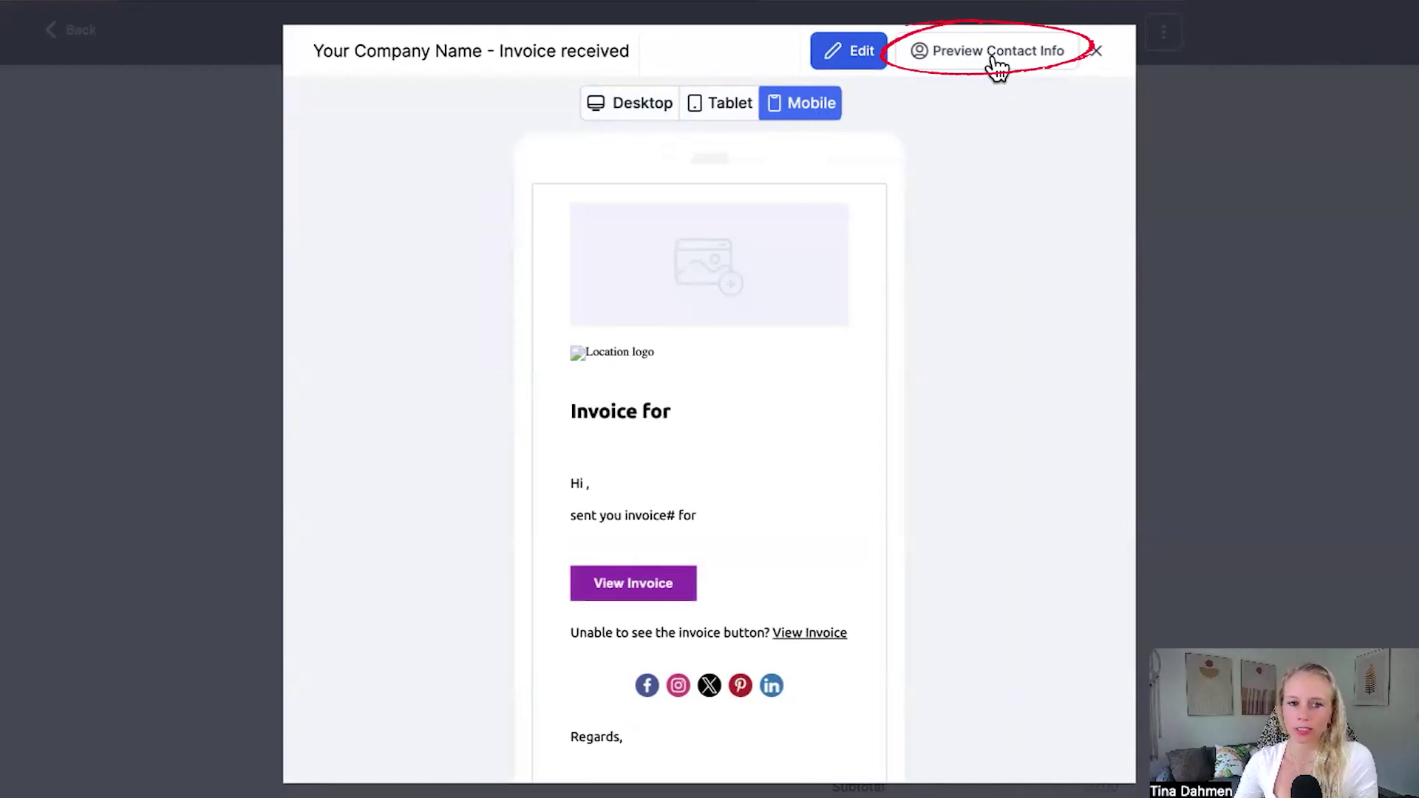
{"action": "left_click", "coordinate": [998, 53]}
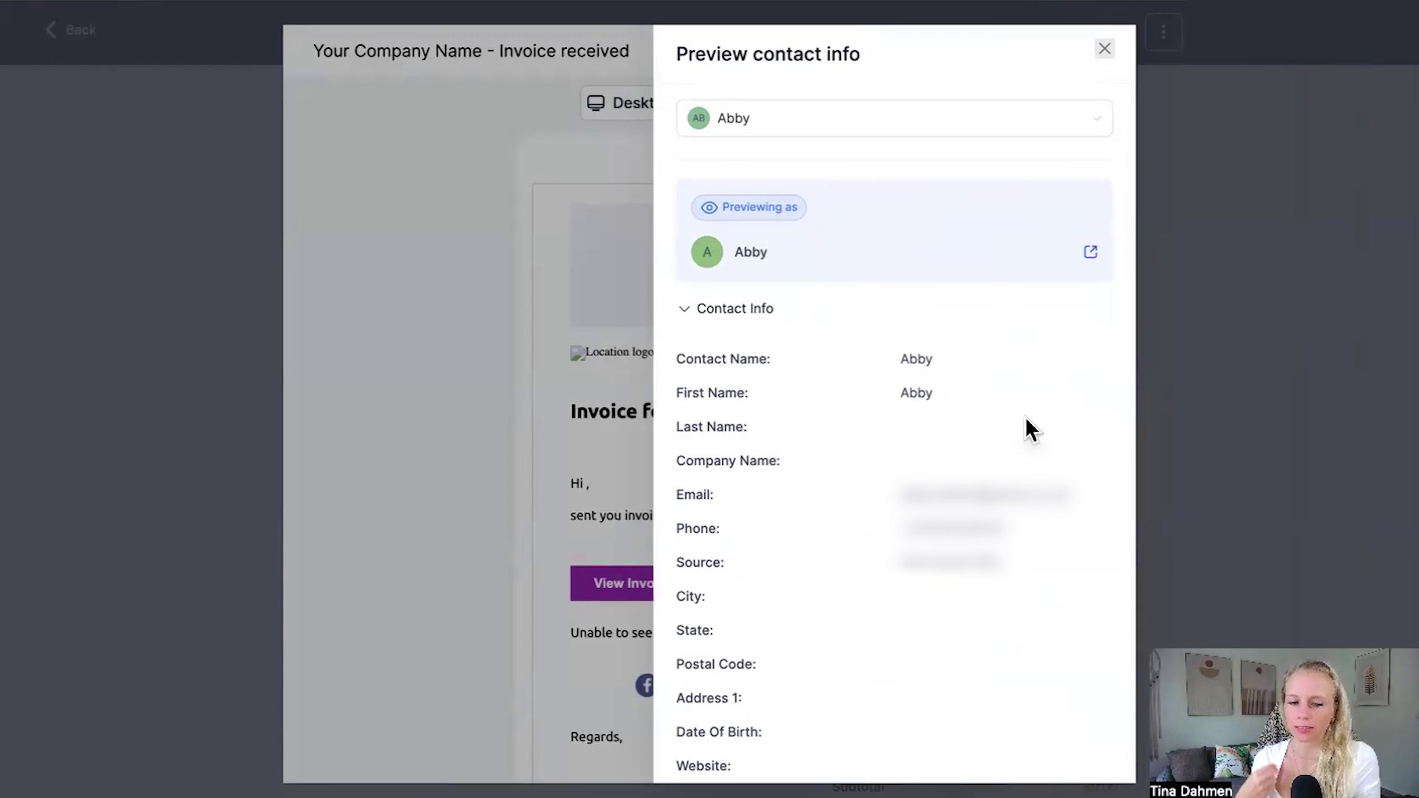
{"action": "scroll", "coordinate": [1031, 561], "scroll_direction": "down", "scroll_amount": 1}
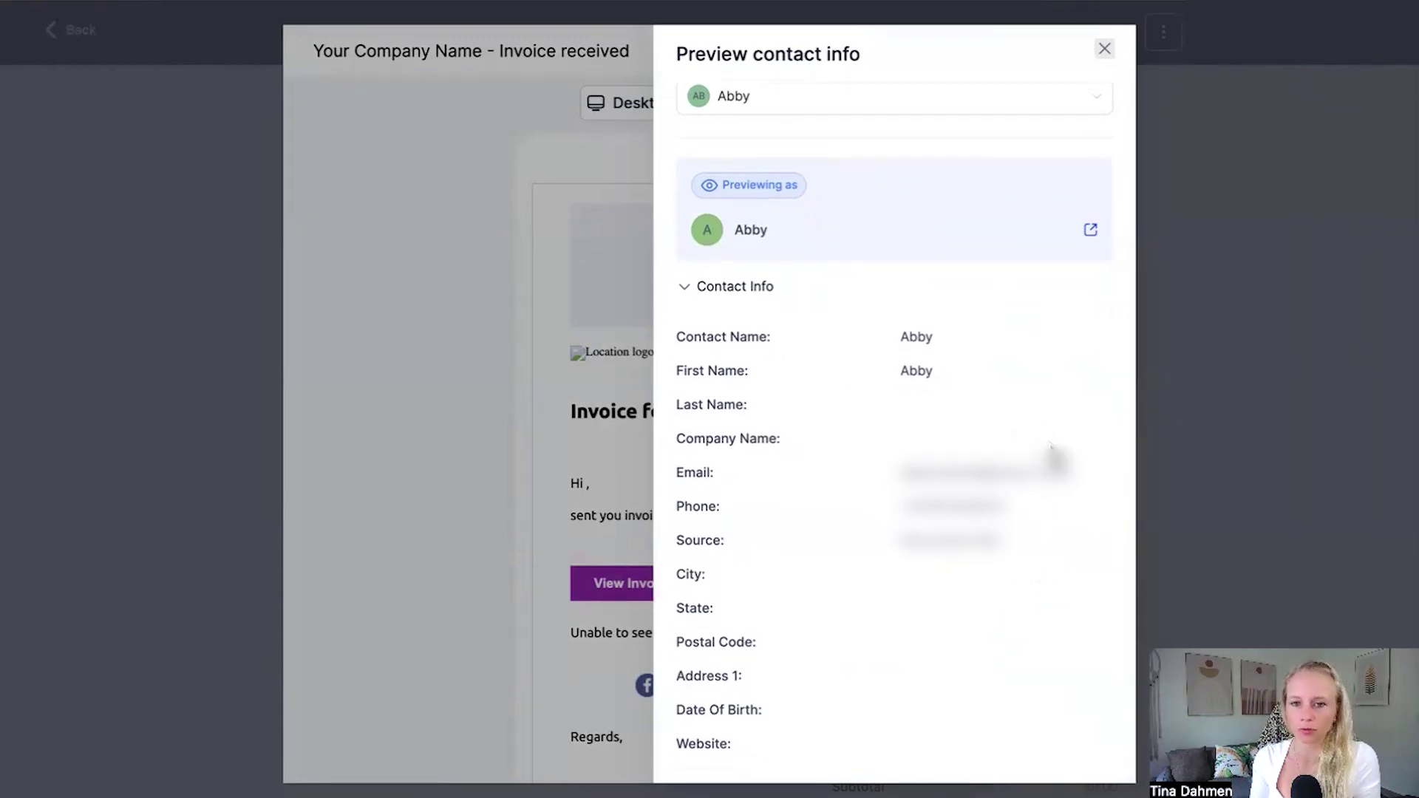
{"action": "left_click", "coordinate": [1329, 65]}
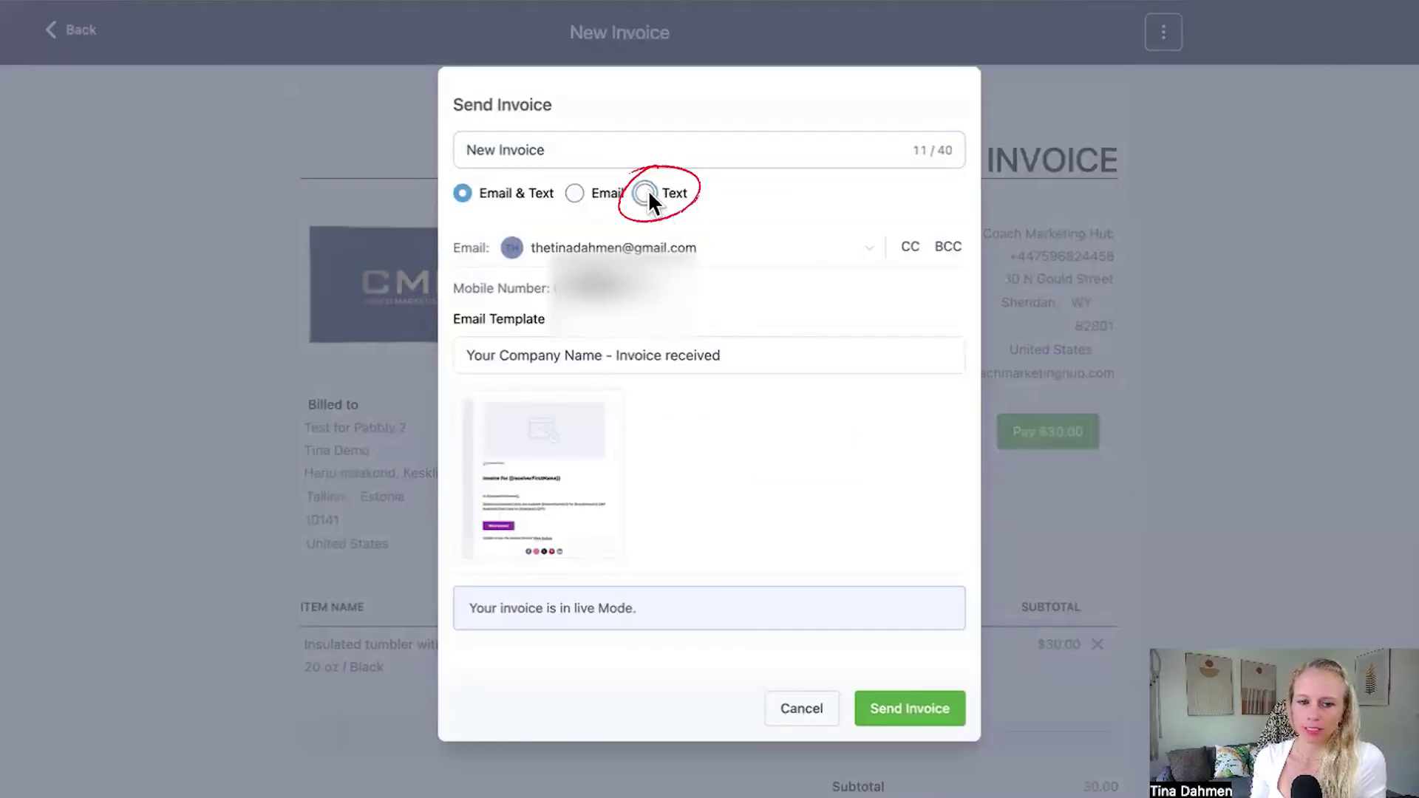
Send invoice inv_000018 by text message only and return to the Invoices list.
{"action": "left_click", "coordinate": [648, 190]}
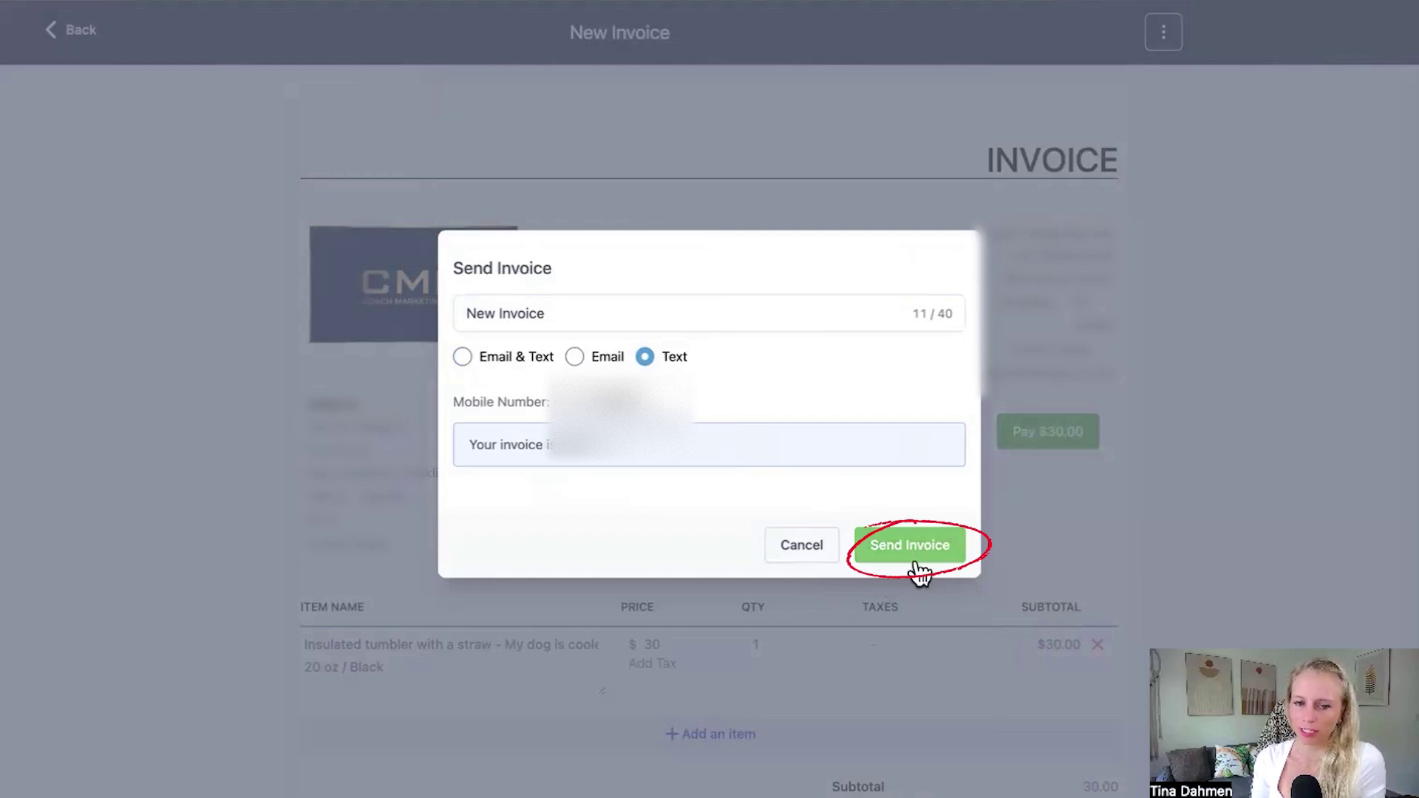
{"action": "left_click", "coordinate": [804, 556]}
{"action": "left_click", "coordinate": [81, 31]}
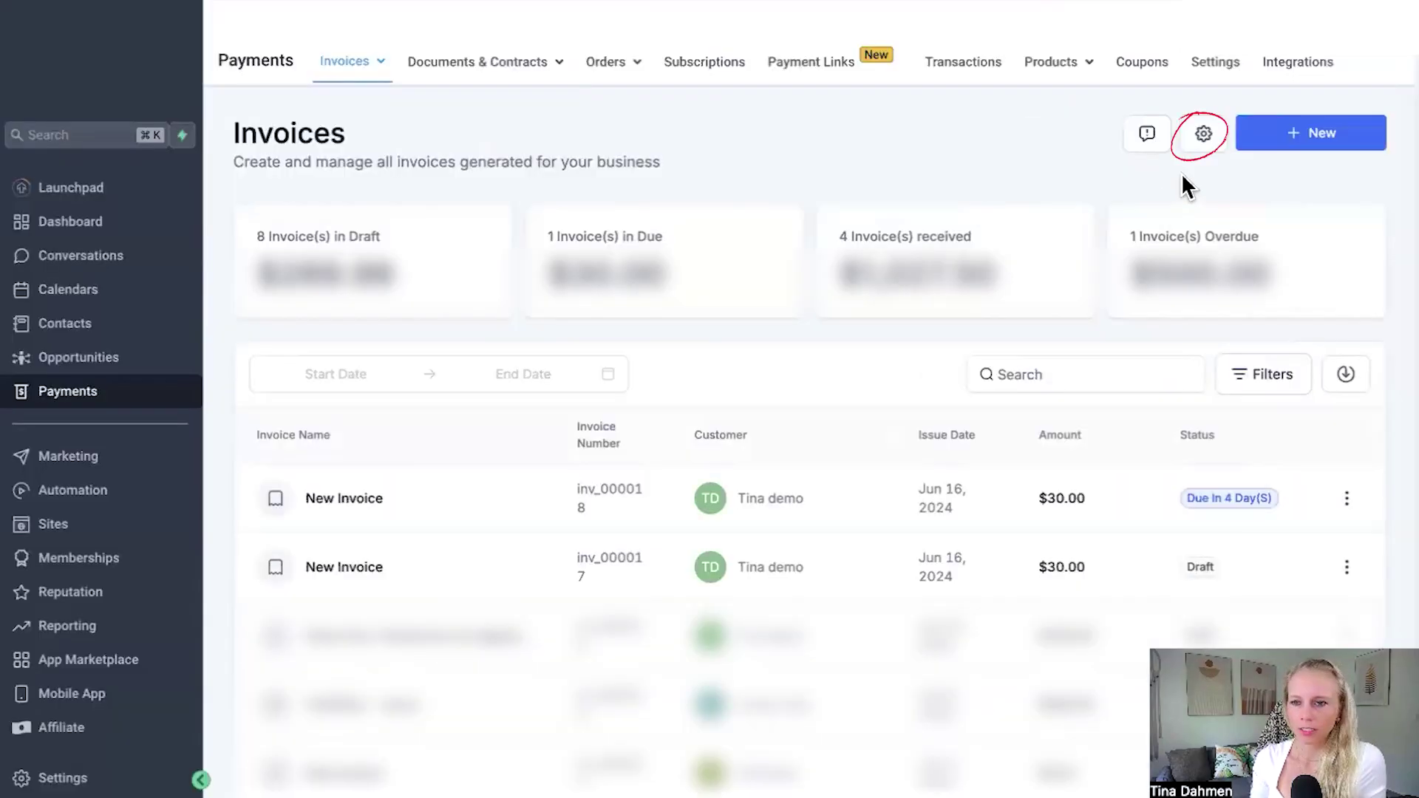
Reopen invoice settings, expand Notifications, and scroll through the Customer Notifications templates.
{"action": "left_click", "coordinate": [1199, 139]}
{"action": "left_click", "coordinate": [354, 570]}
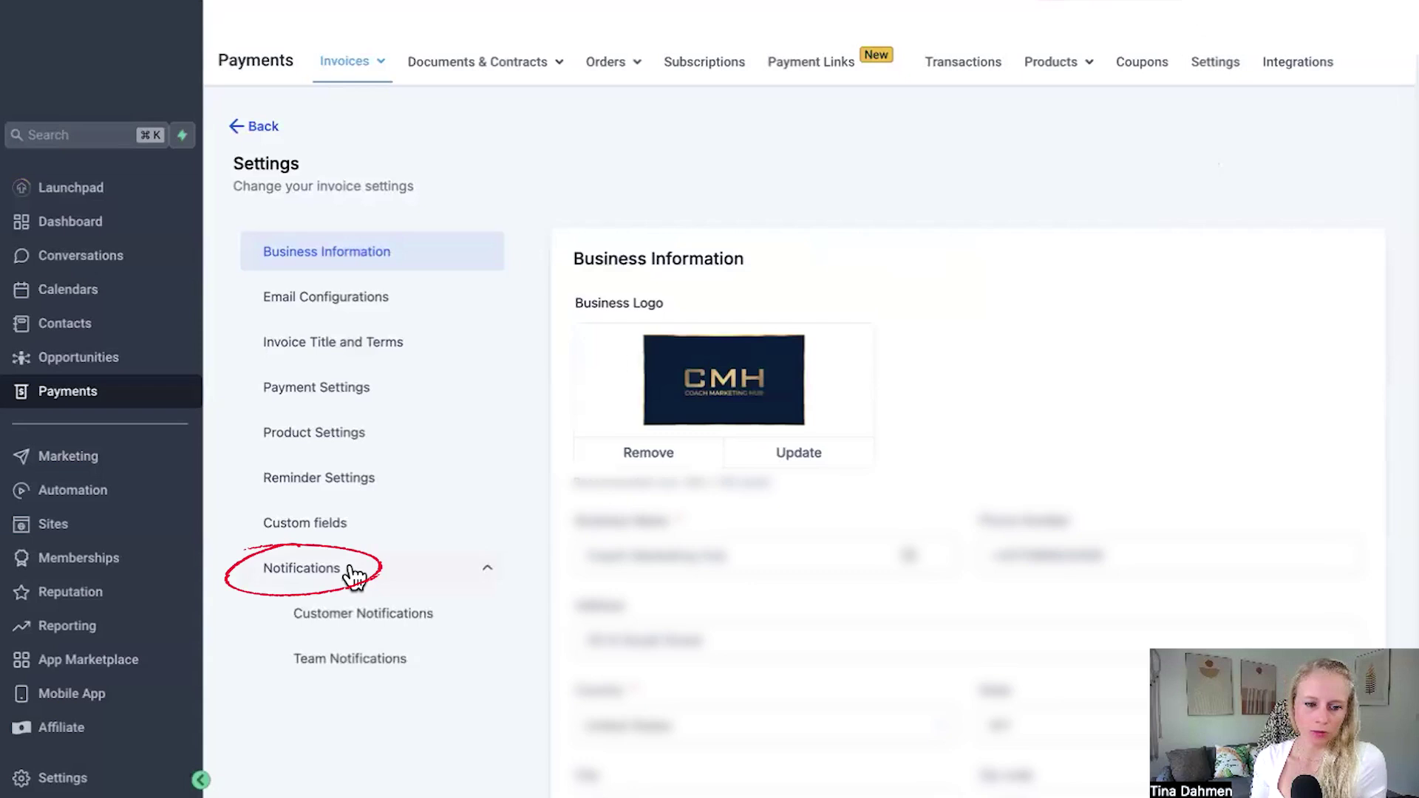
{"action": "scroll", "coordinate": [351, 581], "scroll_direction": "down", "scroll_amount": 5}
{"action": "left_click", "coordinate": [353, 436]}
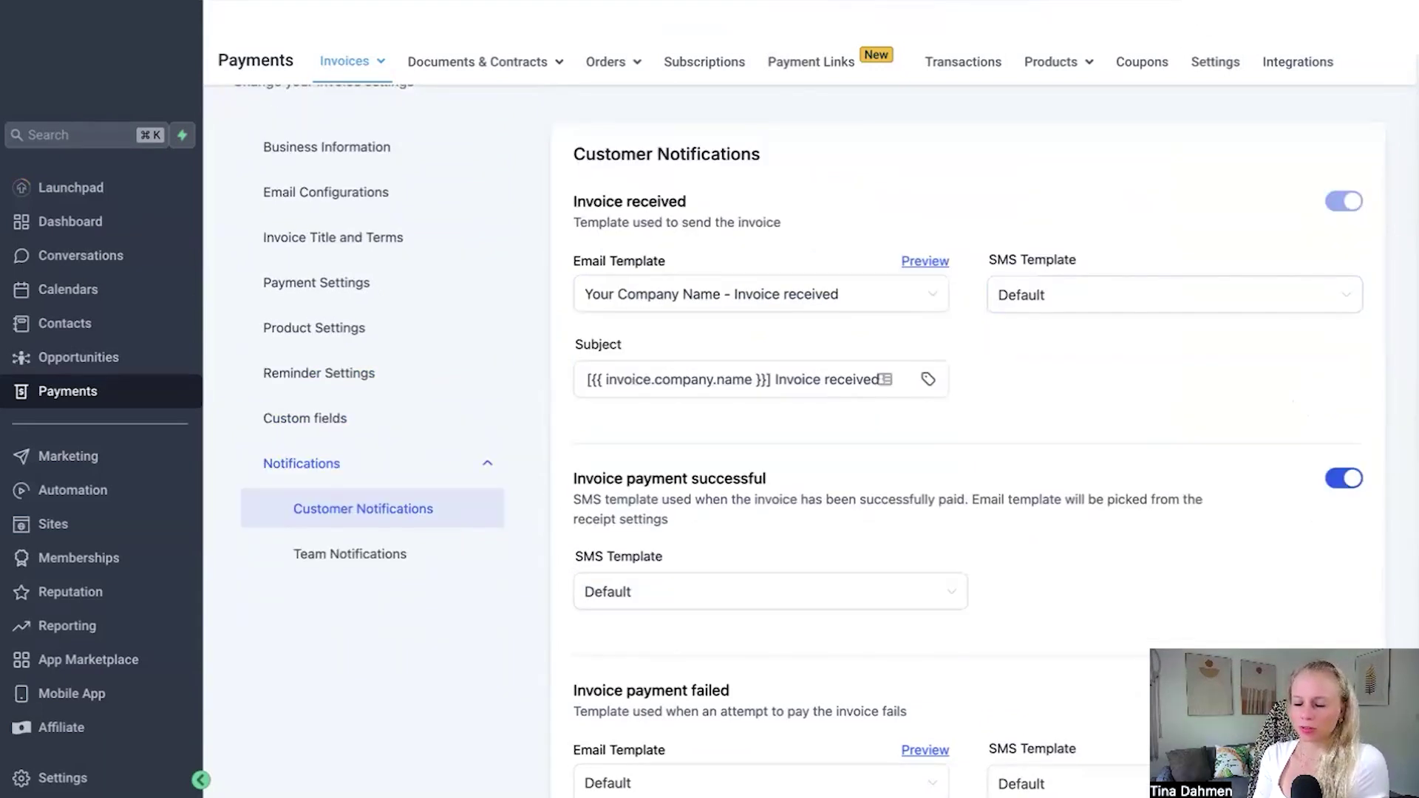
{"action": "scroll", "coordinate": [1342, 497], "scroll_direction": "down", "scroll_amount": 6}
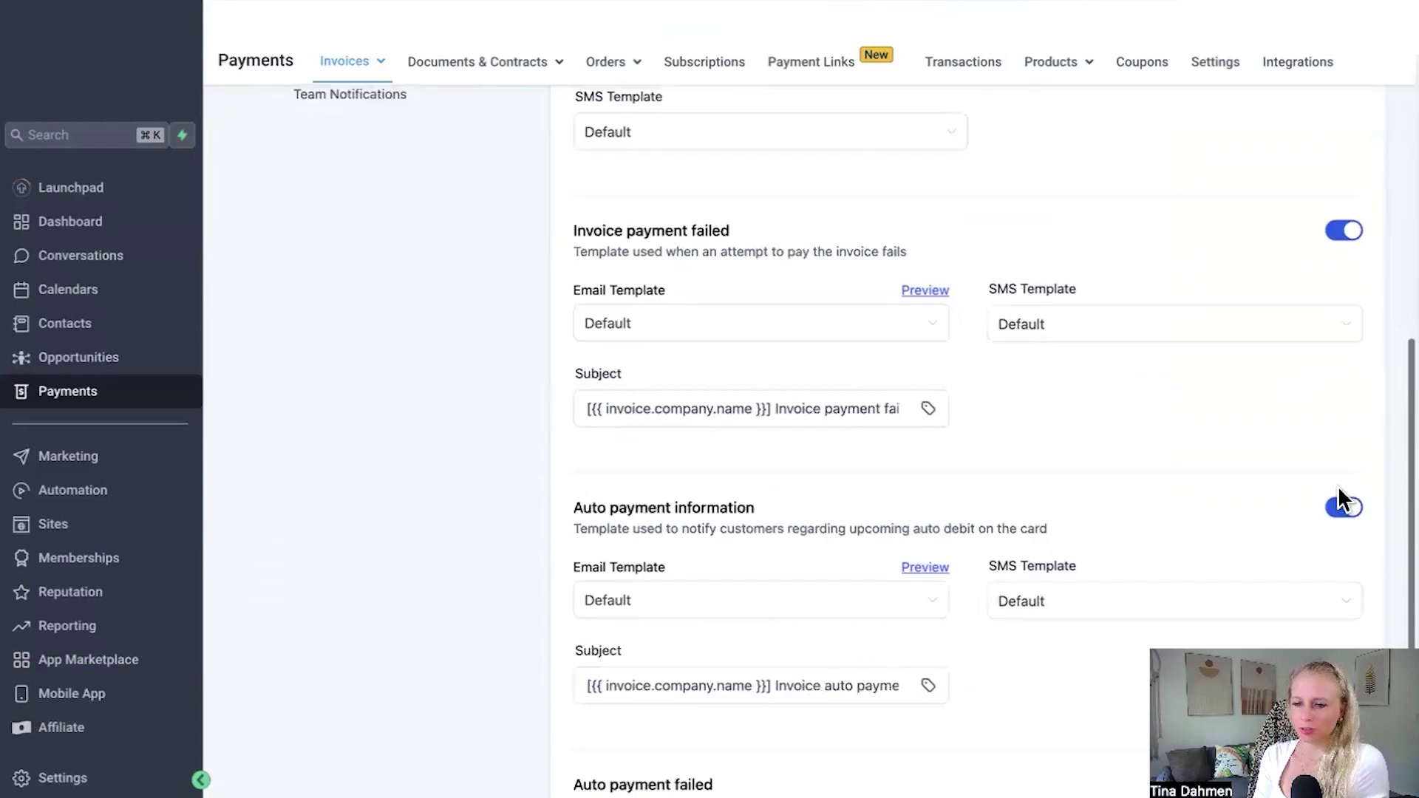